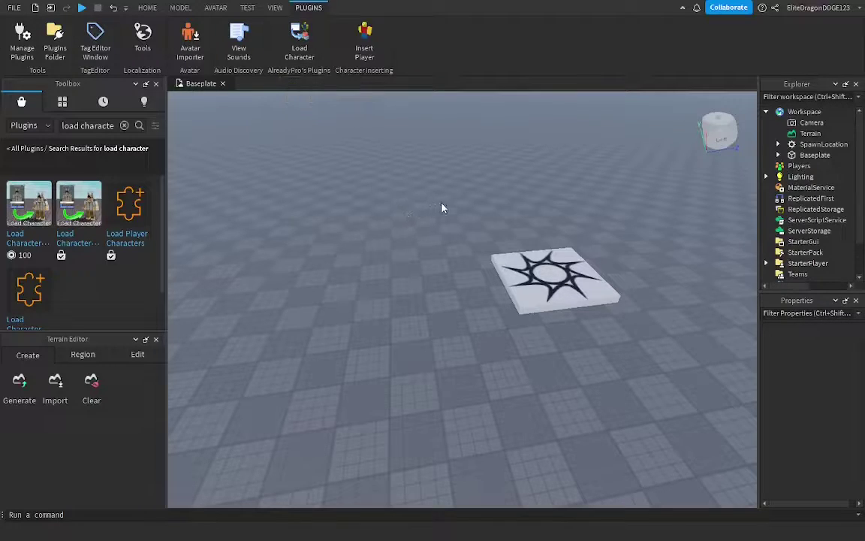
Toggle the asset category list in Roblox Studio's toolbox
click(41, 126)
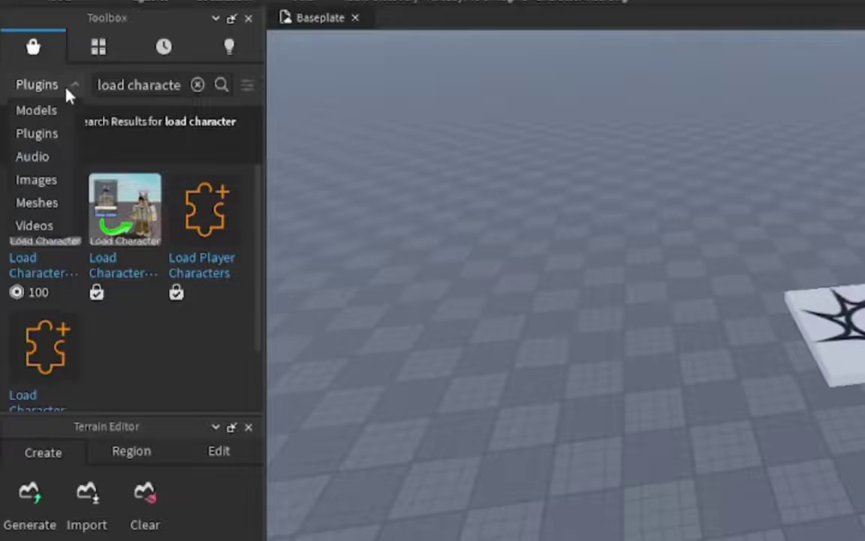
click(43, 85)
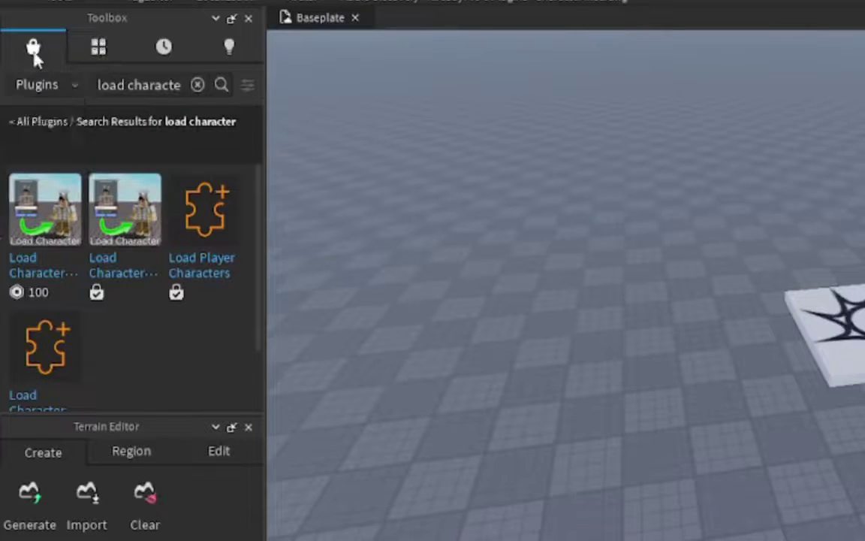
click(45, 85)
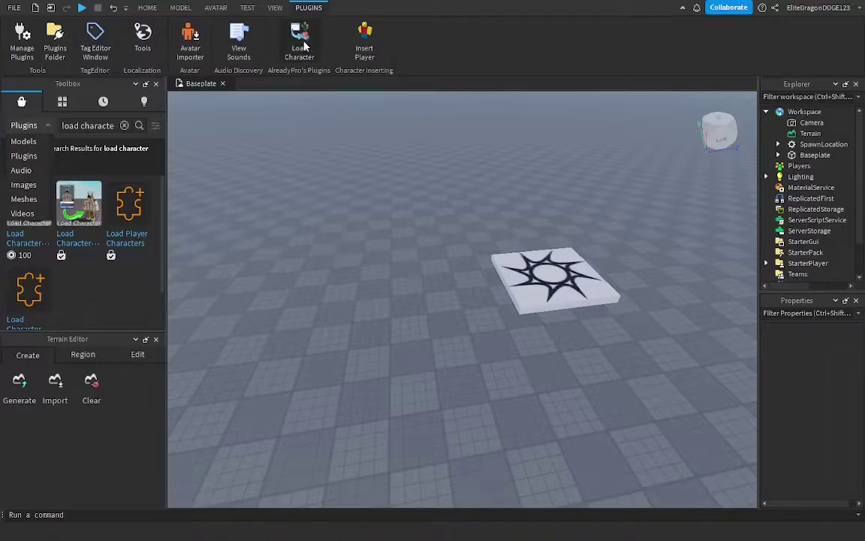
In the Load Character plugin, replace the name box contents with your Roblox username
click(300, 42)
click(358, 345)
key(BackSpace)
key(BackSpace)
key(BackSpace)
key(BackSpace)
key(BackSpace)
key(BackSpace)
key(BackSpace)
key(BackSpace)
key(BackSpace)
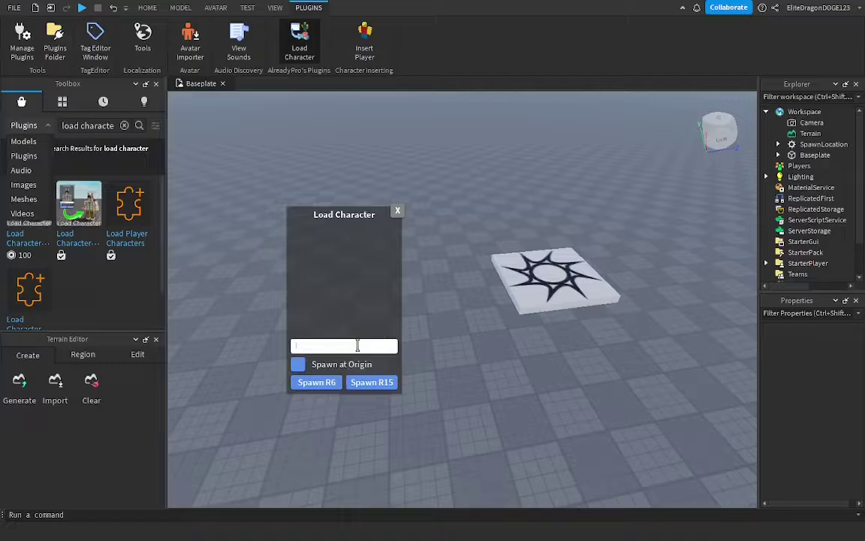
text(EliteDragonDOGE123)
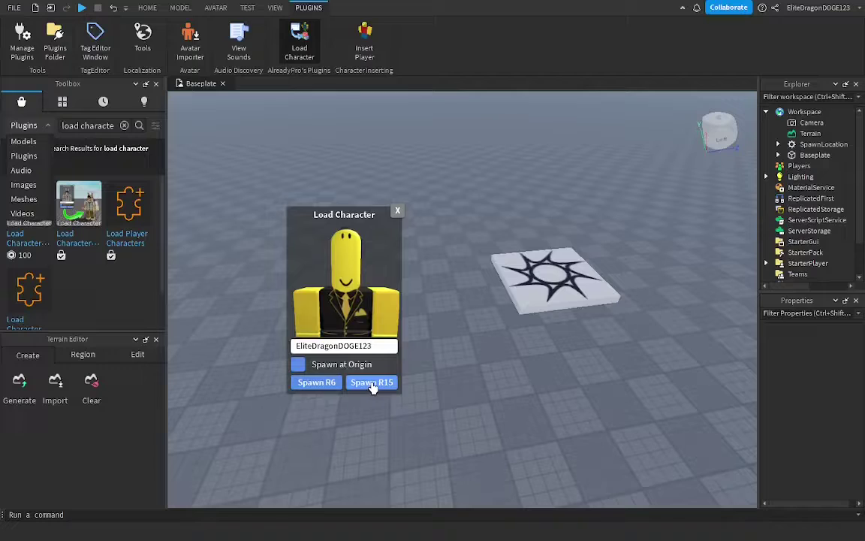
Spawn the avatar as R15, expand it in Explorer and select MeshPartAccessory
click(371, 383)
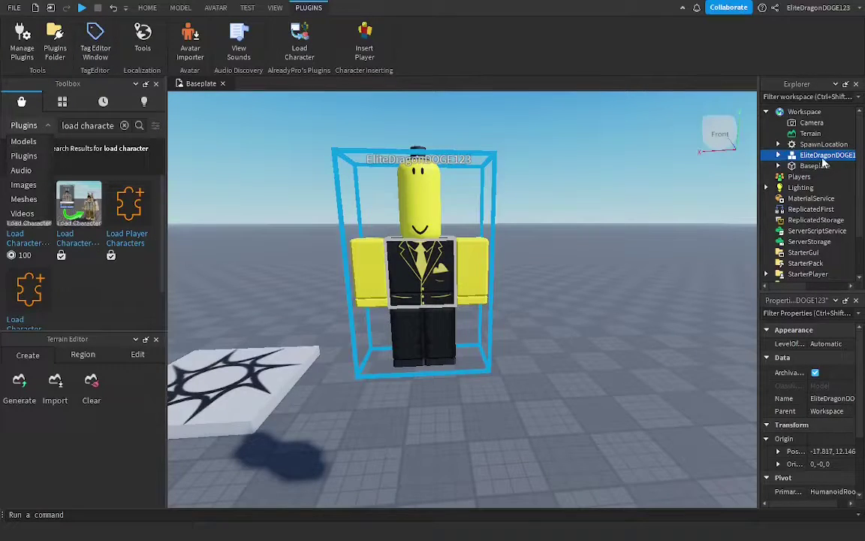
click(780, 155)
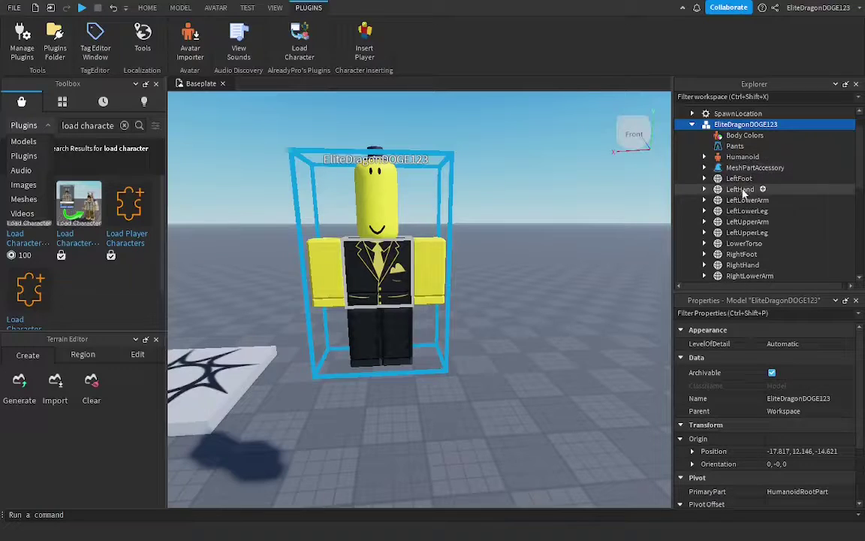
click(807, 169)
Export the selection as 'Head' into a new 'Roblox Rig Body Parts' folder on drive B:
right_click(807, 168)
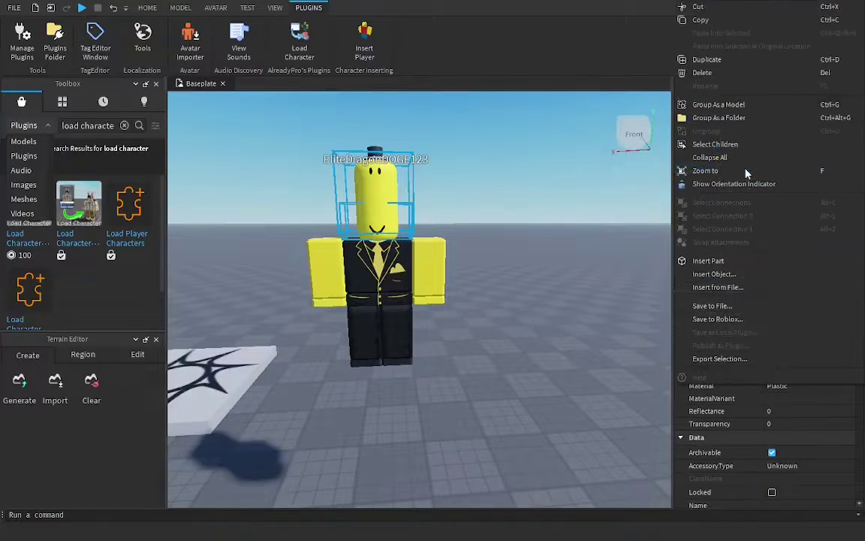
click(744, 359)
scroll(192, 143, down, 20)
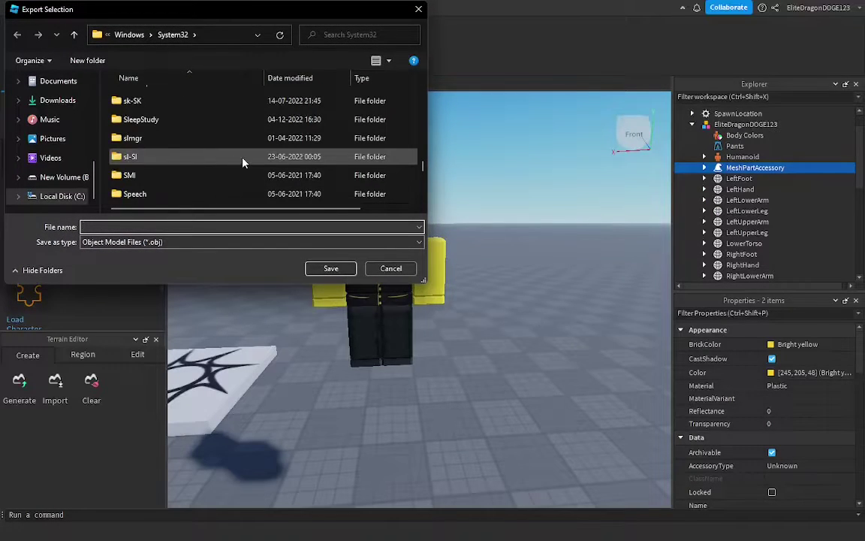
scroll(242, 162, down, 15)
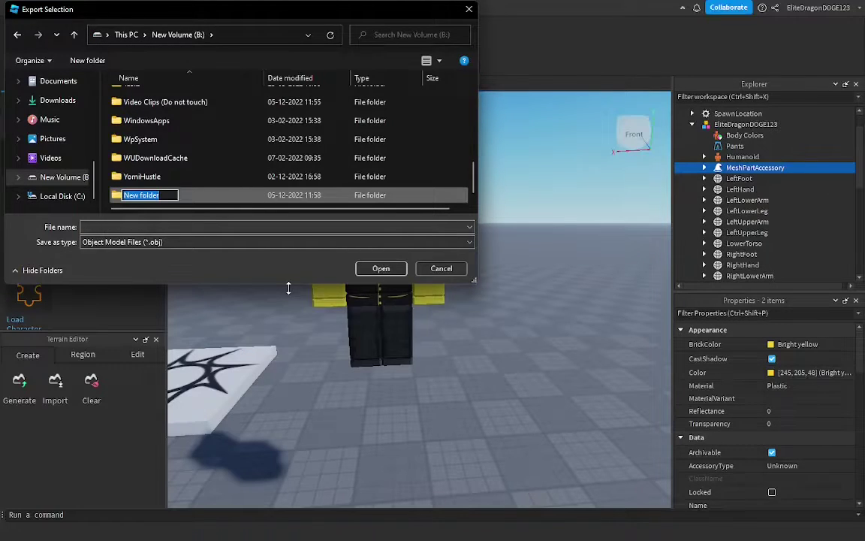
text(Roblox Rig Body Parts)
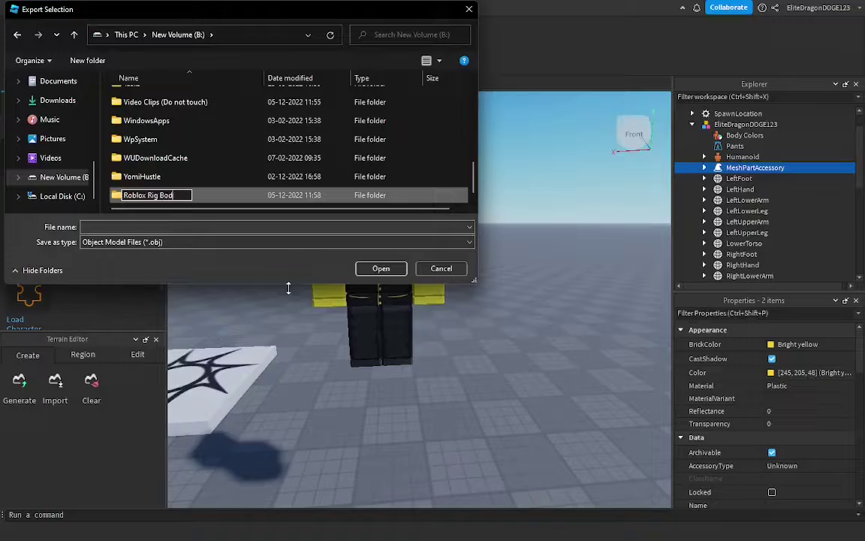
key(Return)
double_click(153, 197)
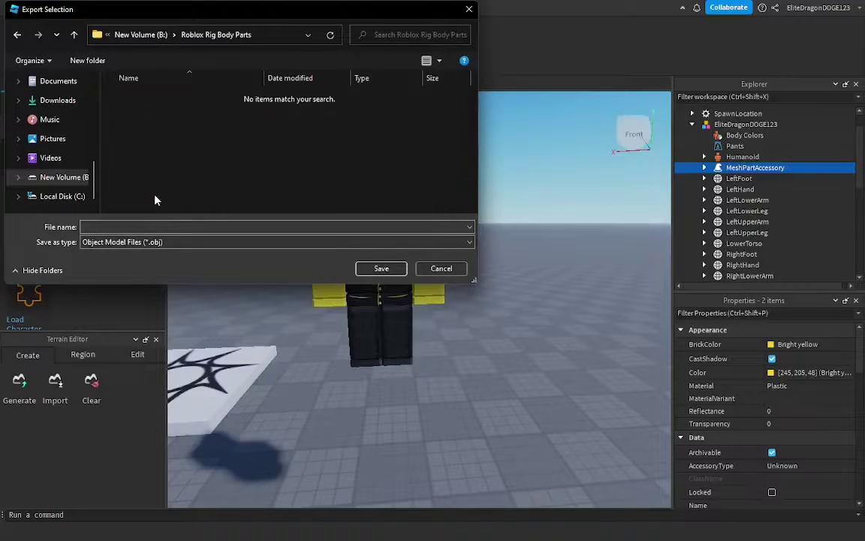
click(193, 225)
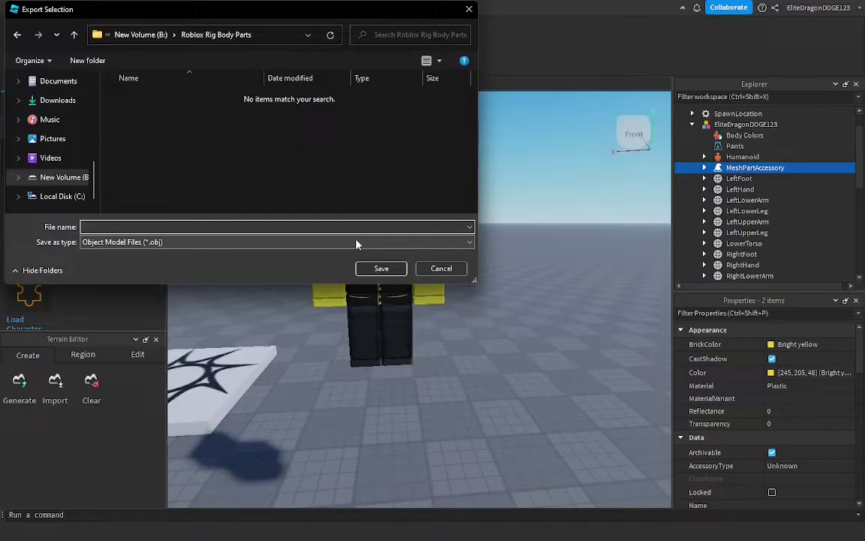
text(Head)
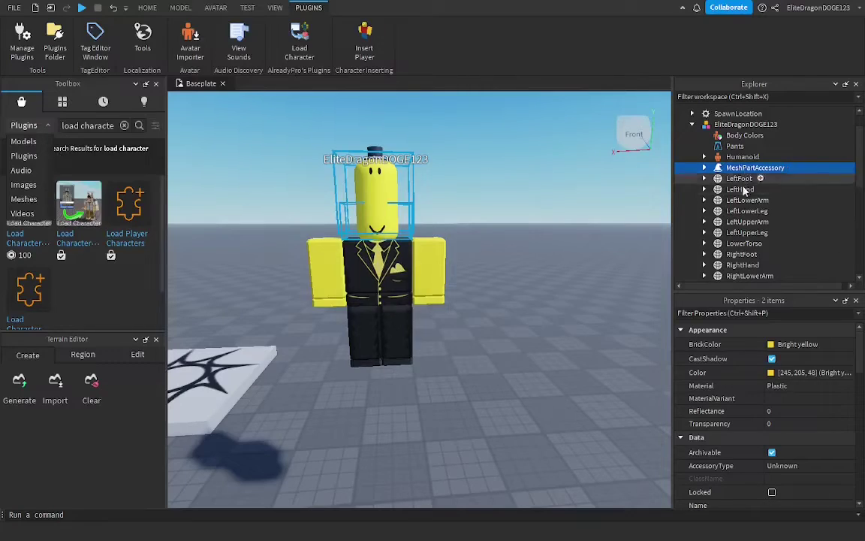
Start a Wavefront OBJ import from B:\Roblox Rig Body Parts, choosing UpperTorse.obj among the files
scroll(762, 251, down, 3)
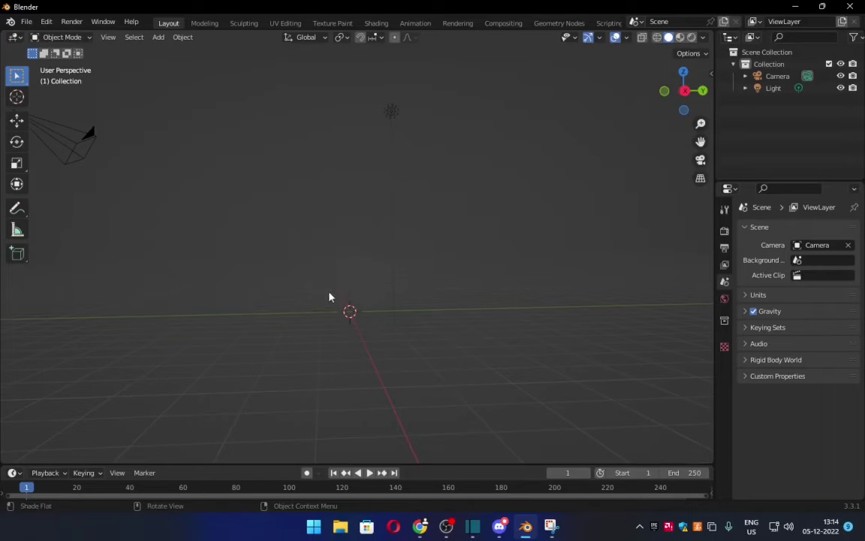
click(26, 22)
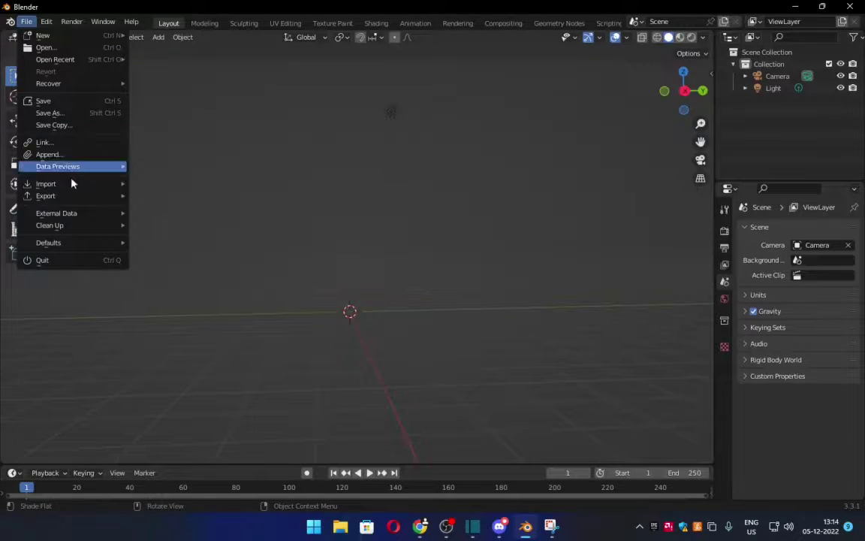
mouse_move(72, 183)
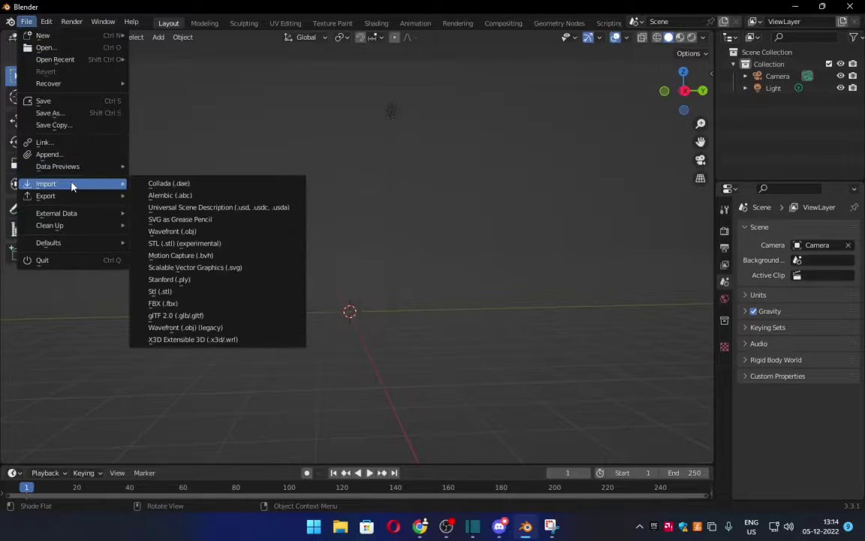
click(181, 331)
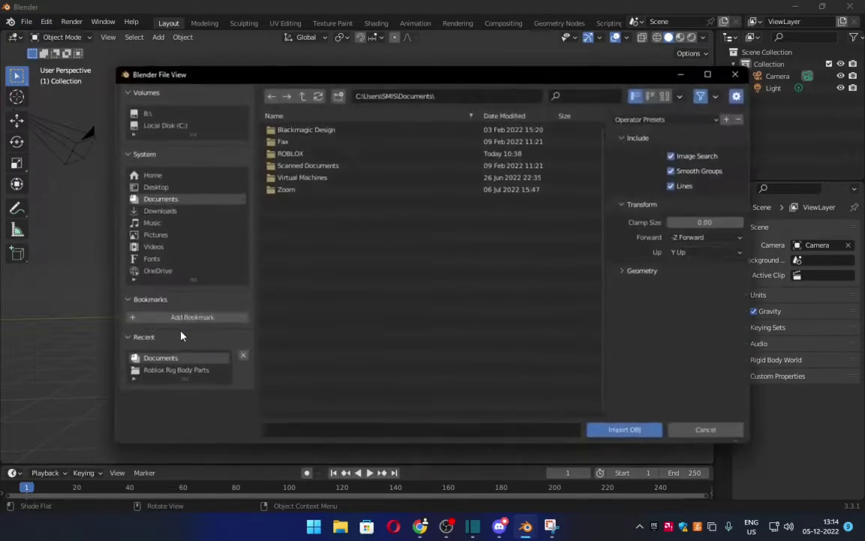
click(170, 114)
click(356, 275)
double_click(356, 274)
scroll(361, 278, down, 5)
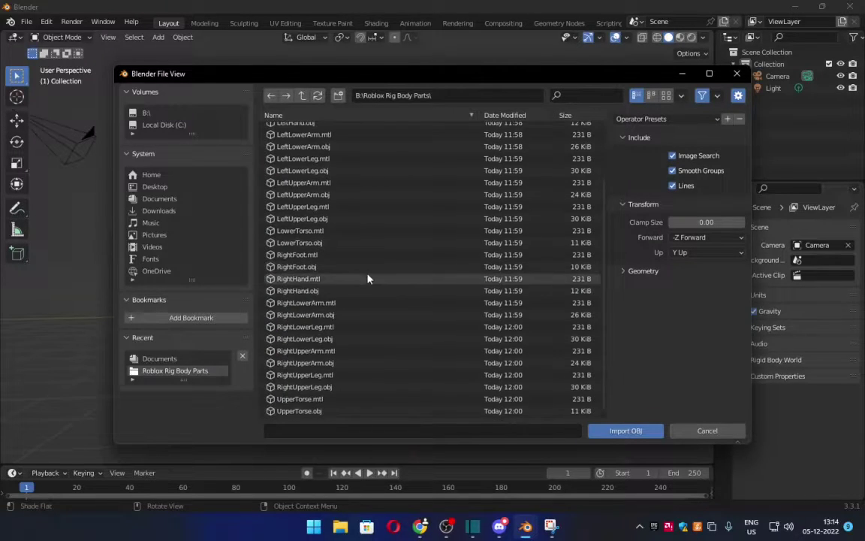
click(328, 414)
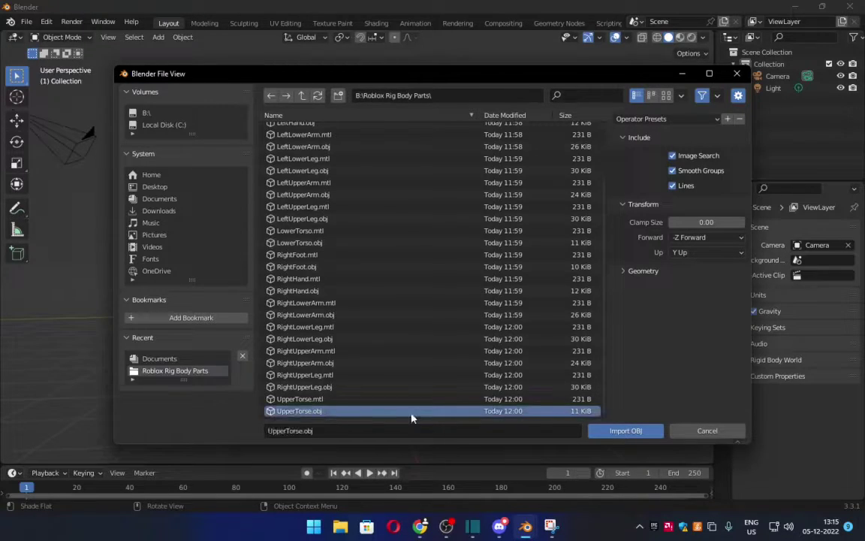
Import the chosen body-part OBJ files and orbit to view the character
click(626, 431)
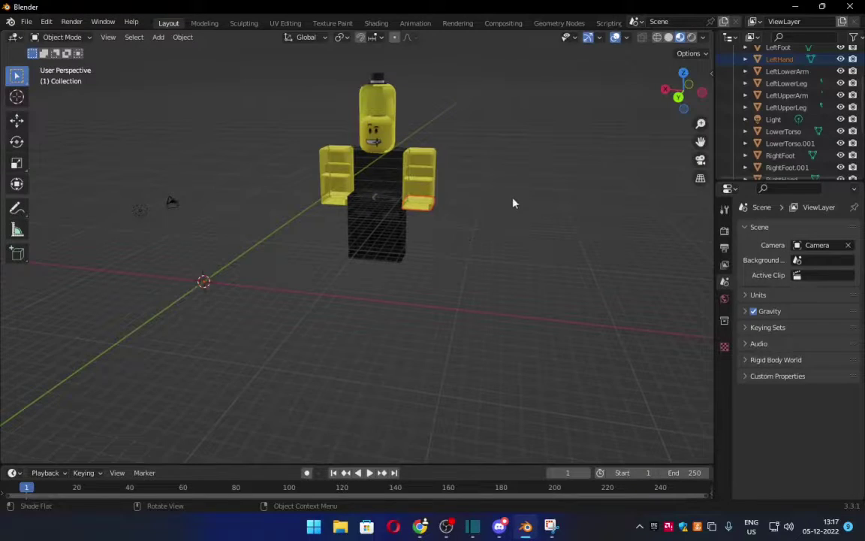
middle_drag(513, 203, 508, 232)
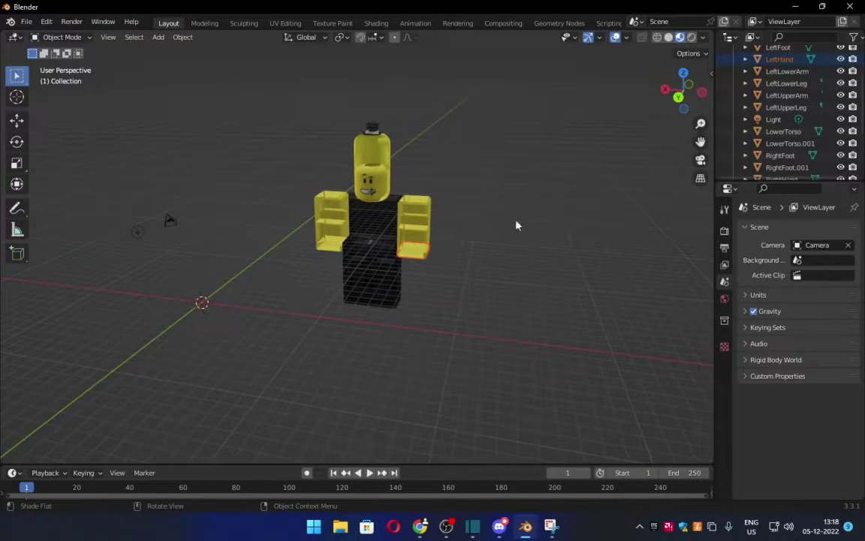
scroll(798, 139, up, 3)
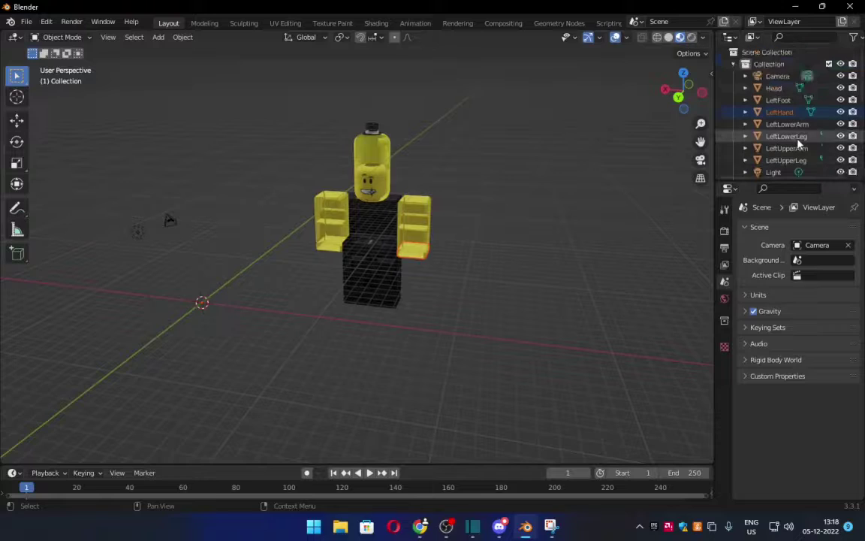
Set the Head material's blend mode to Opaque
click(781, 87)
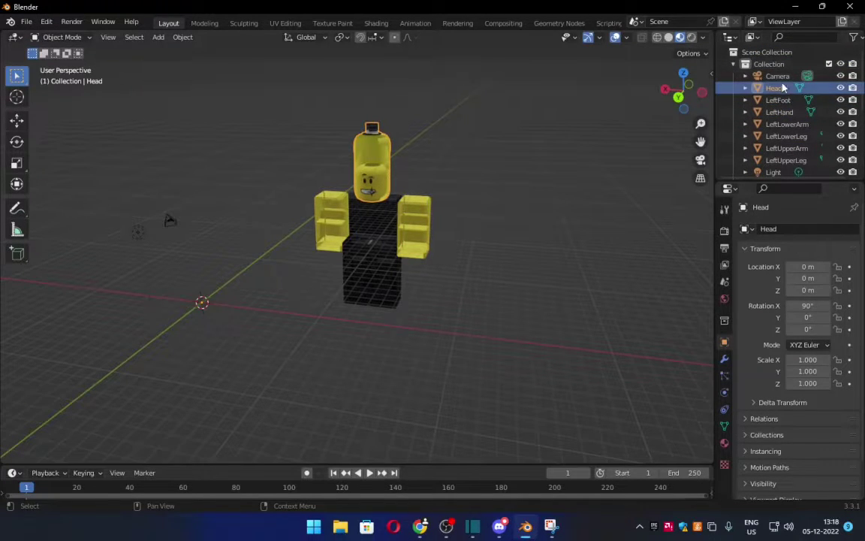
click(725, 445)
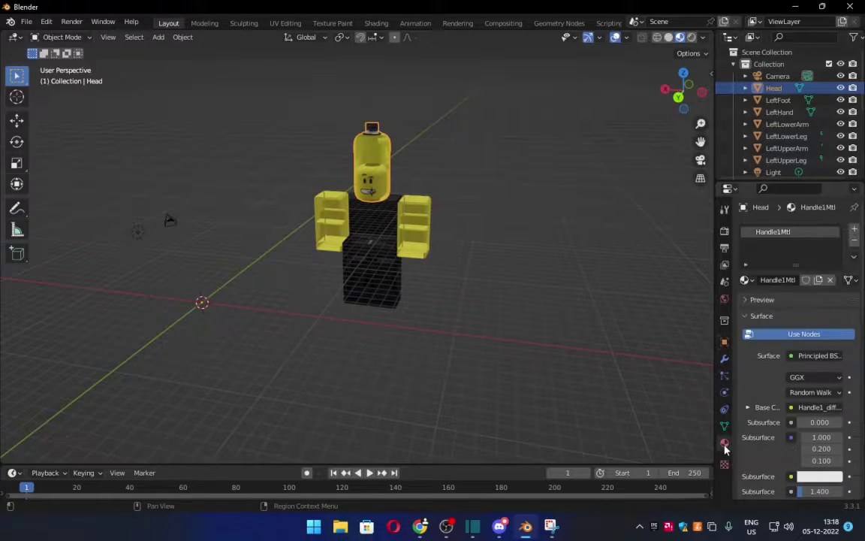
scroll(794, 361, down, 10)
scroll(794, 361, down, 5)
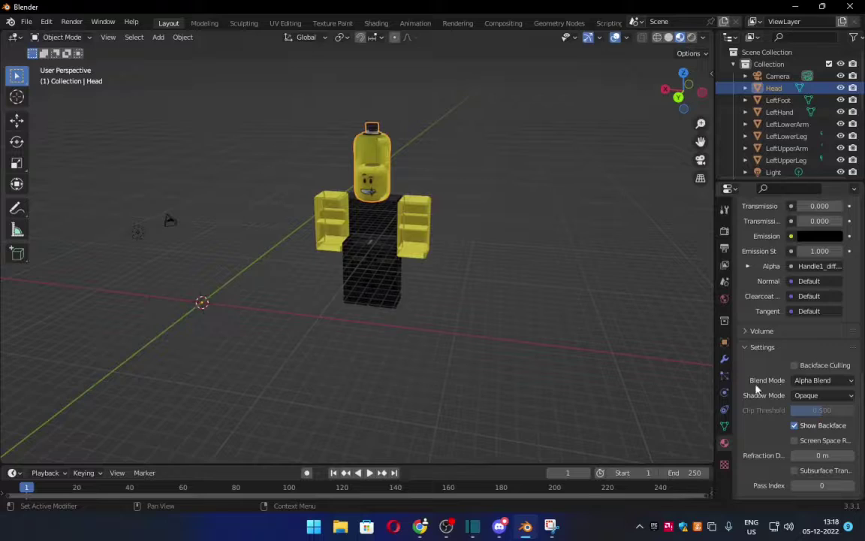
click(817, 380)
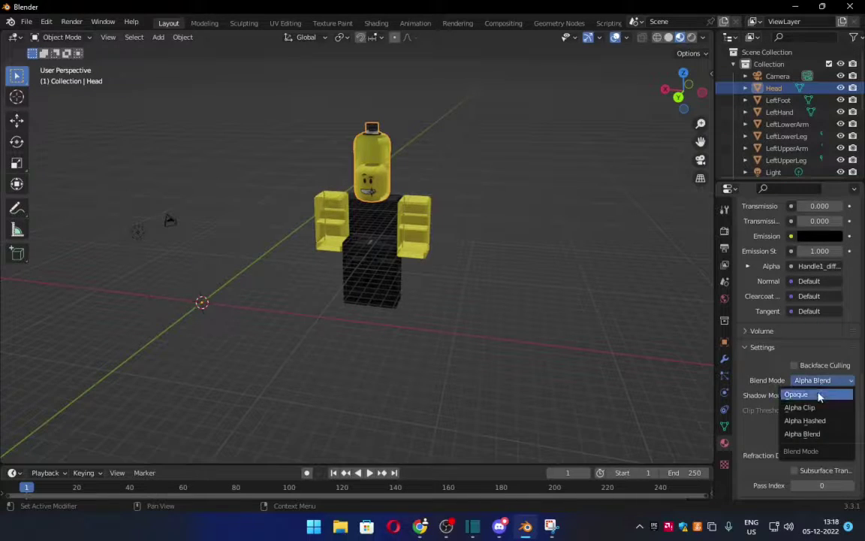
click(818, 396)
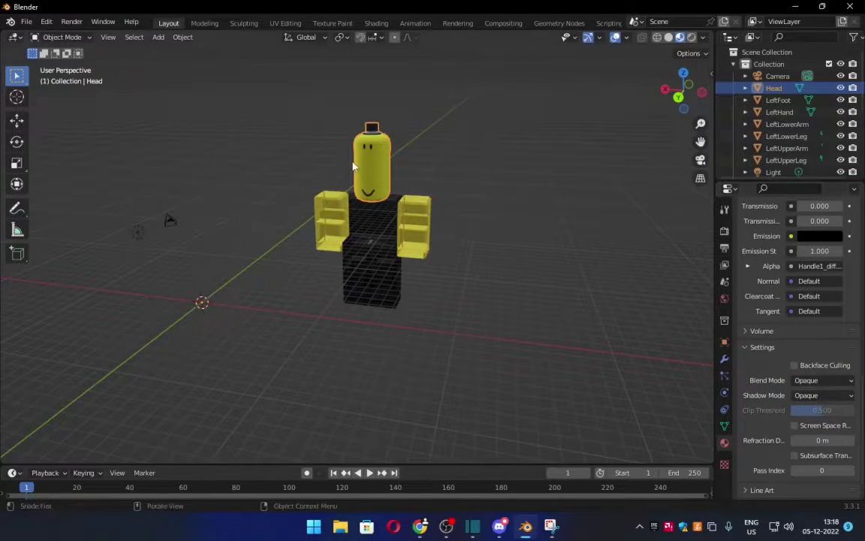
Switch the LeftFoot and LeftHand materials to Opaque, then select RightLowerArm and the light
click(779, 100)
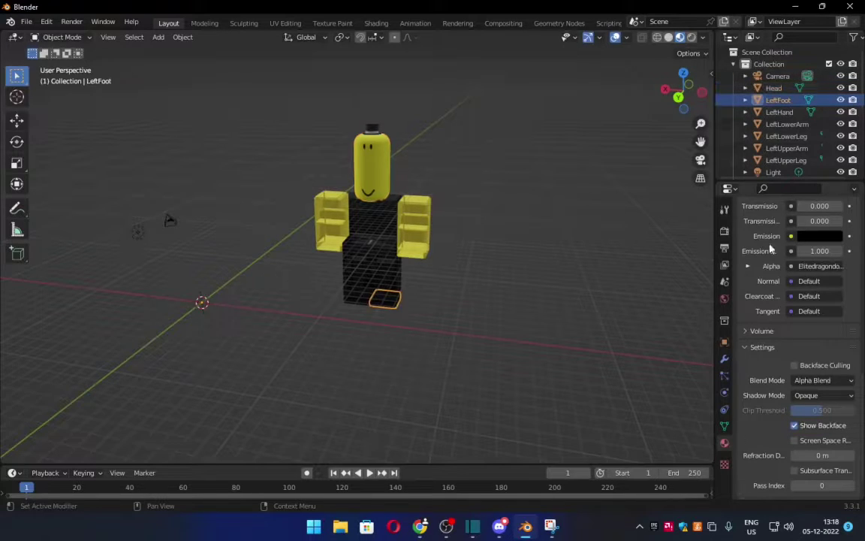
scroll(805, 365, down, 2)
click(815, 335)
click(804, 348)
click(778, 112)
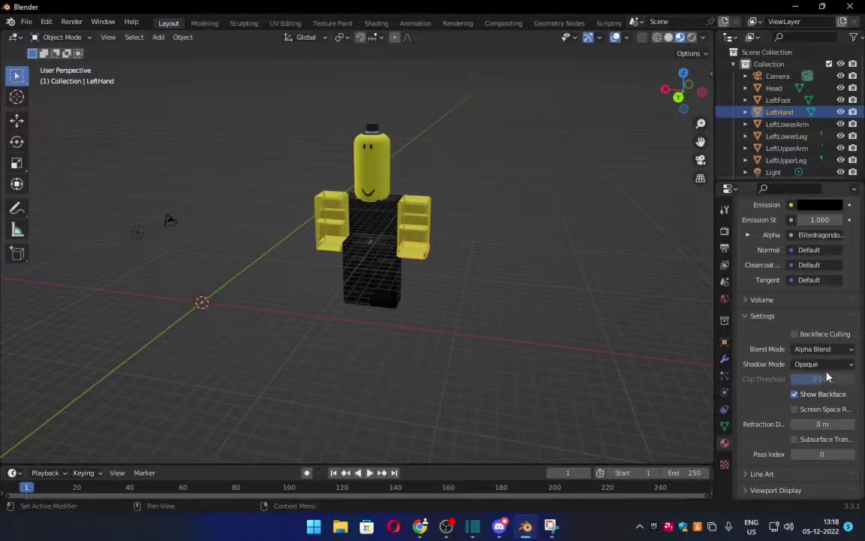
click(820, 350)
click(816, 364)
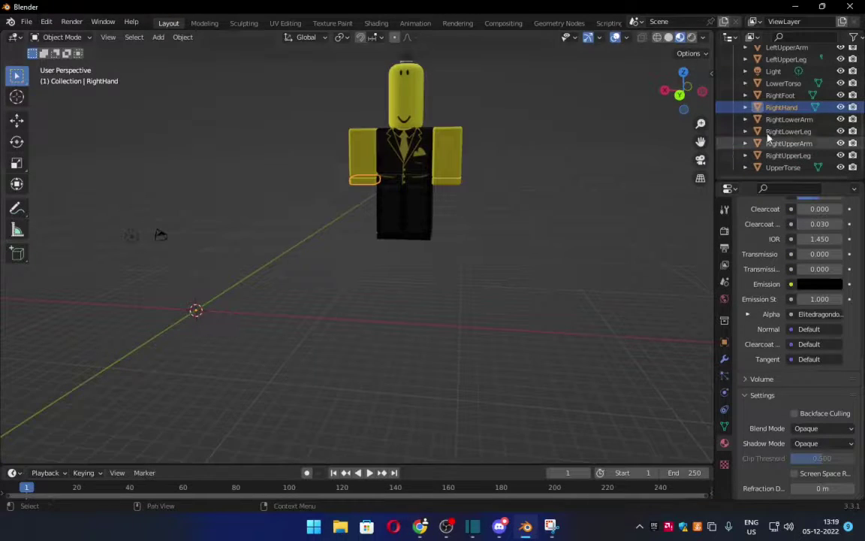
click(788, 119)
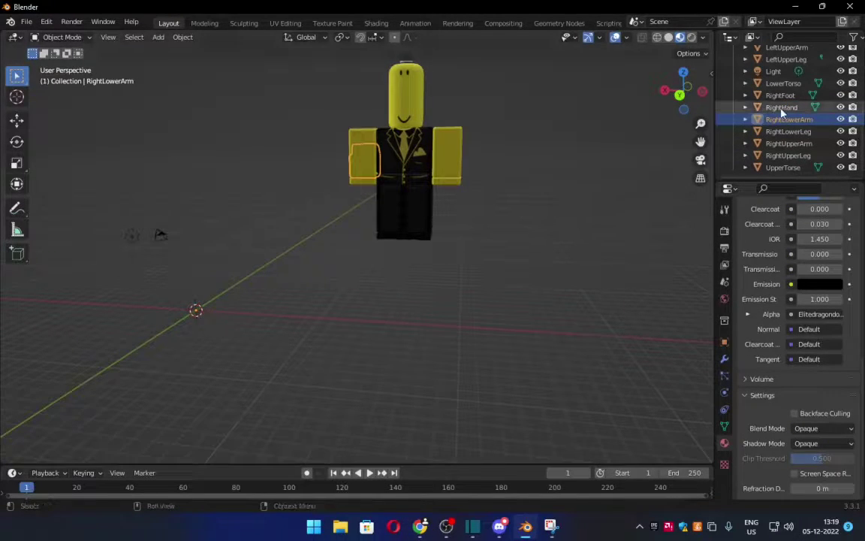
click(774, 71)
Box-select every body part of the character and switch to the Move tool
scroll(492, 259, up, 2)
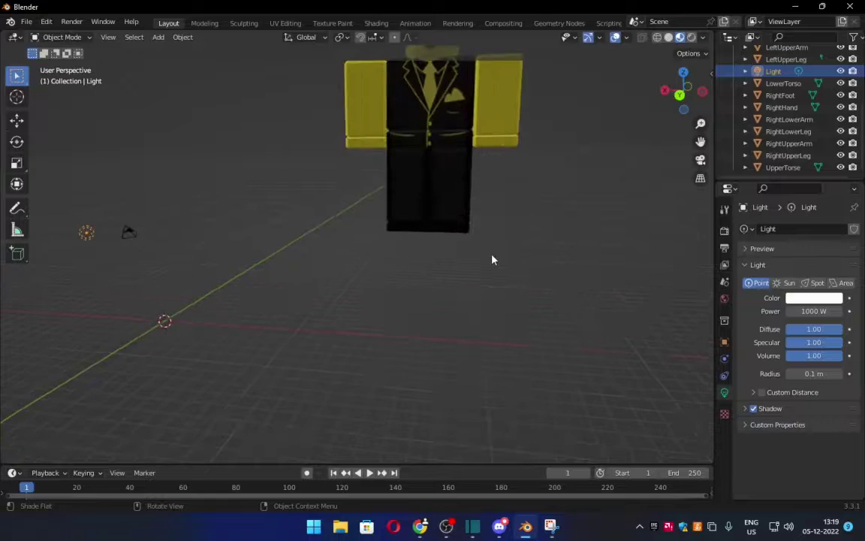
scroll(492, 258, down, 5)
drag(322, 106, 423, 297)
click(16, 120)
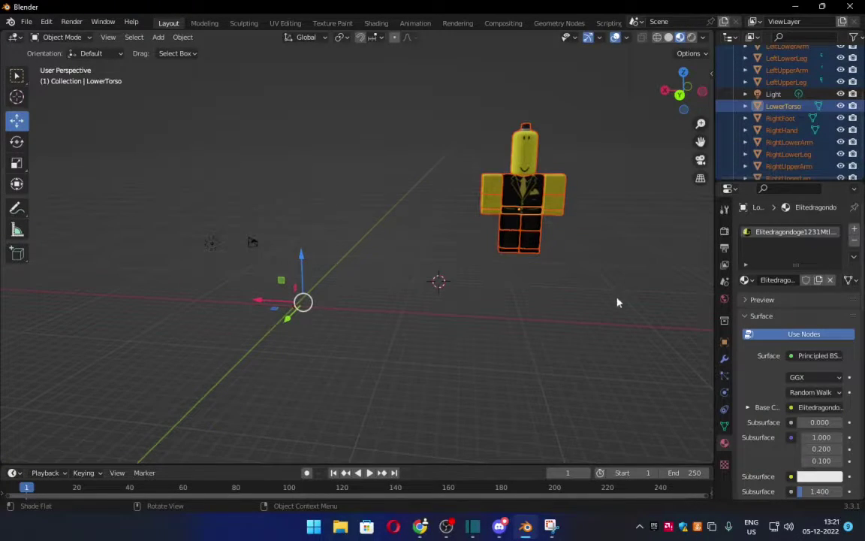
Set the origin to geometry, then centre the character along X and lower it in front view
right_click(503, 288)
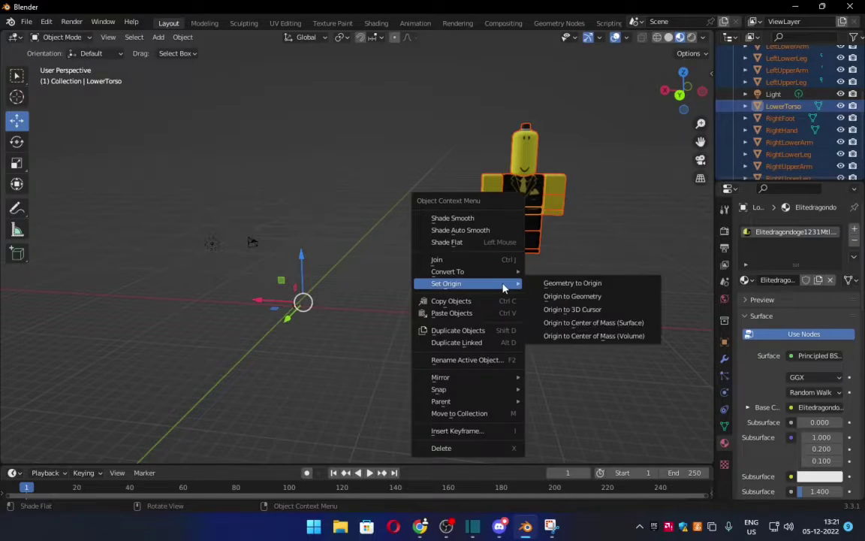
click(560, 297)
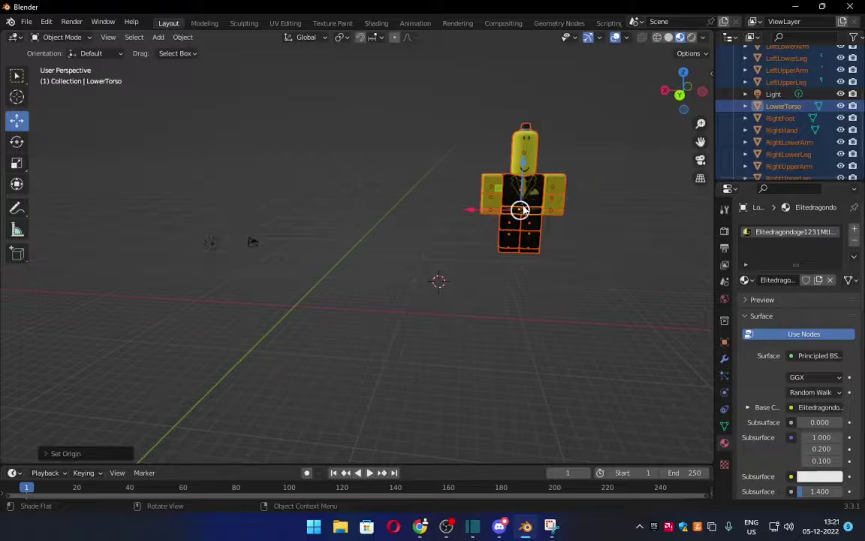
key(KP_1)
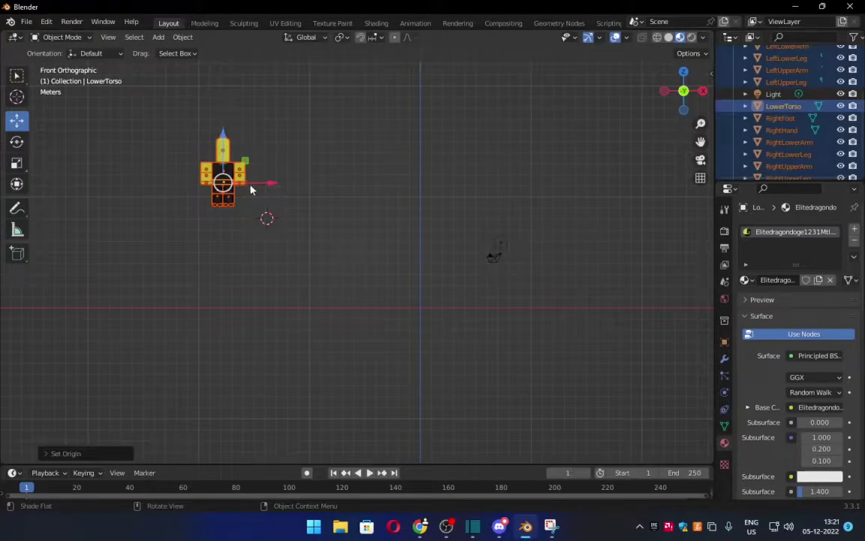
drag(268, 183, 465, 205)
drag(419, 137, 421, 242)
Centre the character along Y in right side view, then orbit back to perspective
key(KP_3)
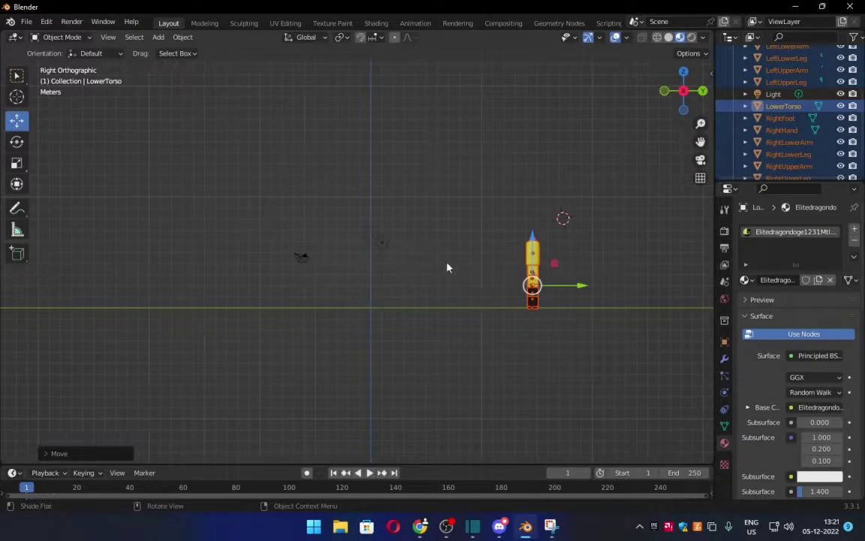
drag(580, 283, 417, 290)
scroll(419, 300, up, 4)
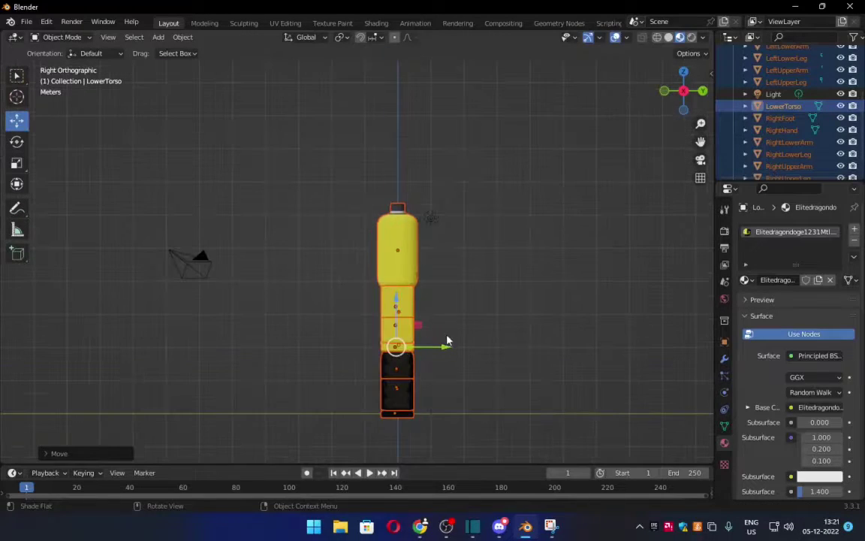
drag(446, 344, 444, 348)
mouse_move(490, 376)
middle_down()
mouse_move(344, 340)
mouse_move(478, 363)
mouse_move(439, 368)
mouse_move(483, 367)
middle_up()
Filter the Preferences add-ons by 'rig' to confirm Rigging: Rigify is enabled
click(54, 26)
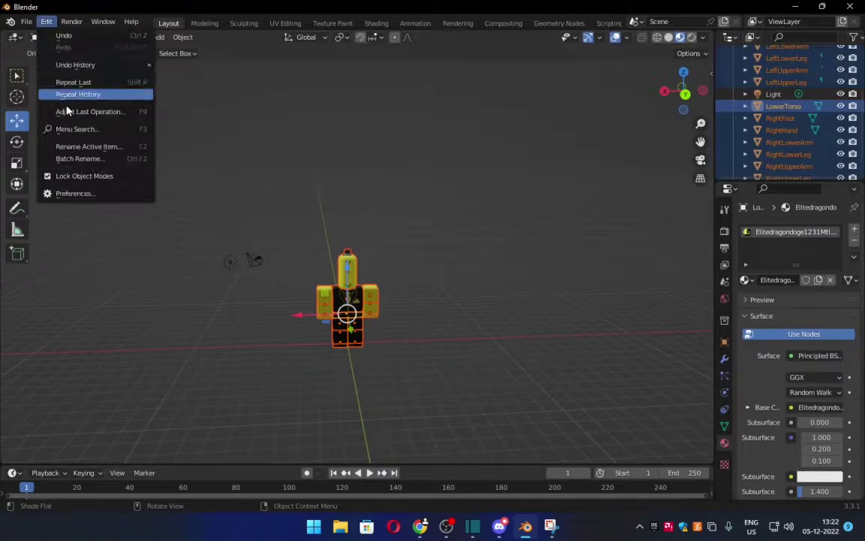
click(75, 193)
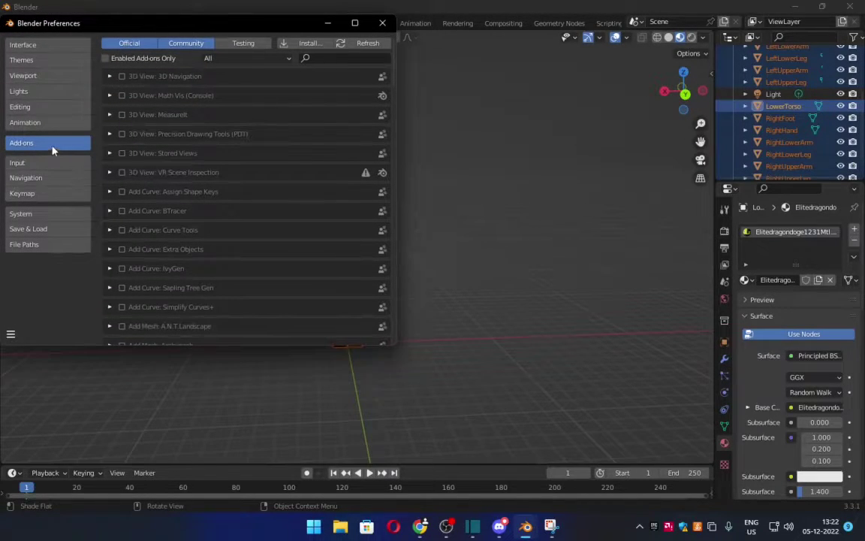
click(335, 59)
text(rig)
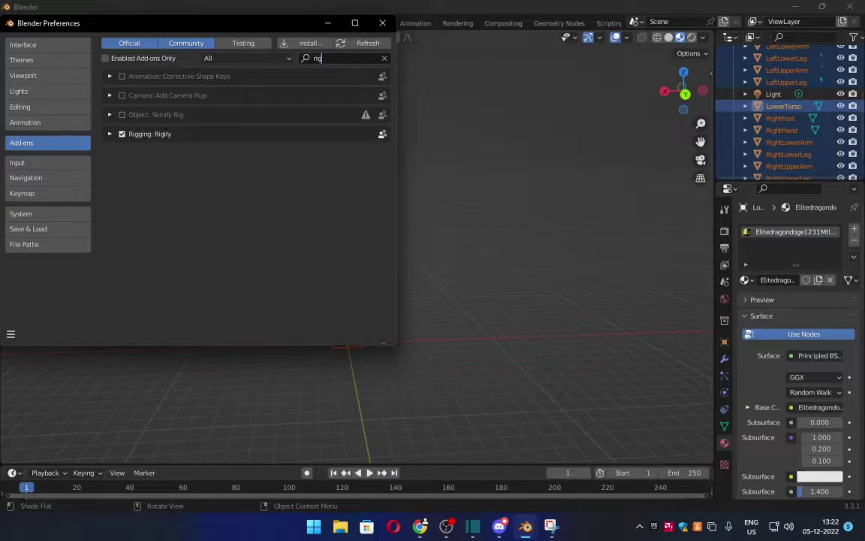
click(423, 320)
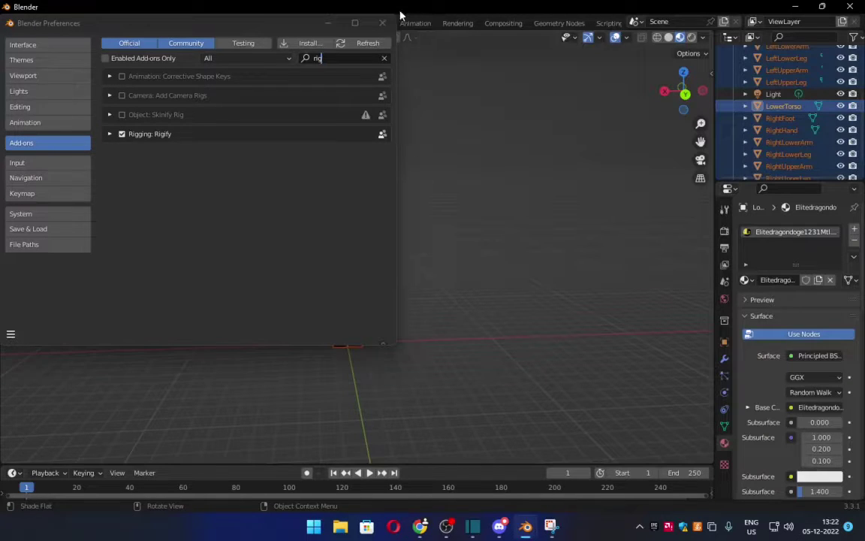
Add a Human meta-rig and slide it sideways in front view onto the character's centre line
scroll(415, 299, up, 2)
key(shift+a)
mouse_move(402, 391)
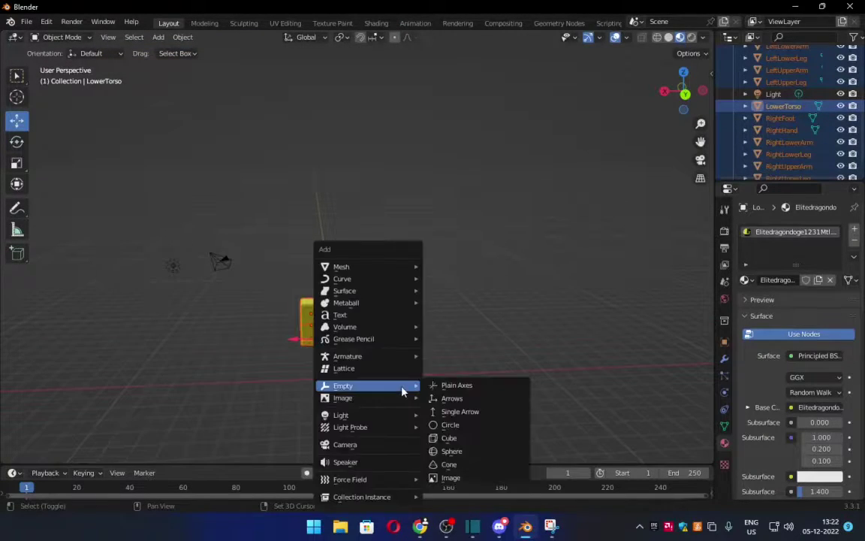
mouse_move(392, 357)
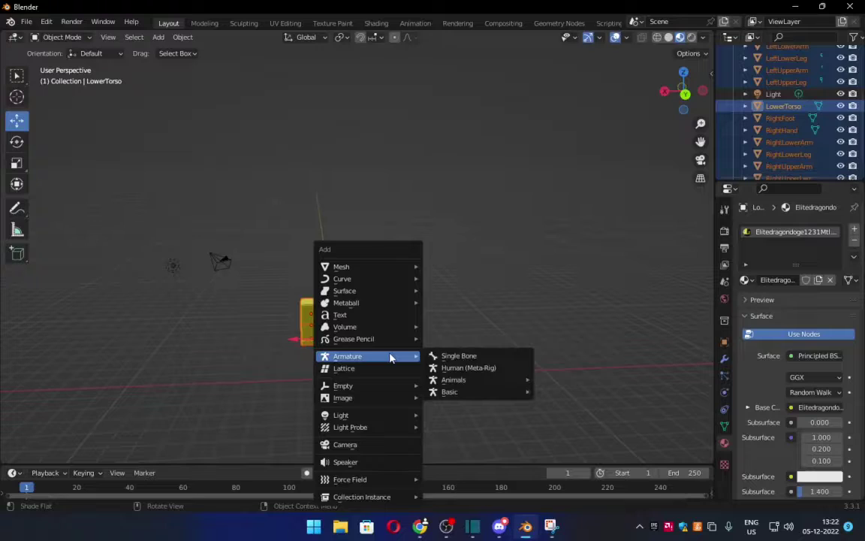
click(457, 367)
scroll(455, 369, down, 2)
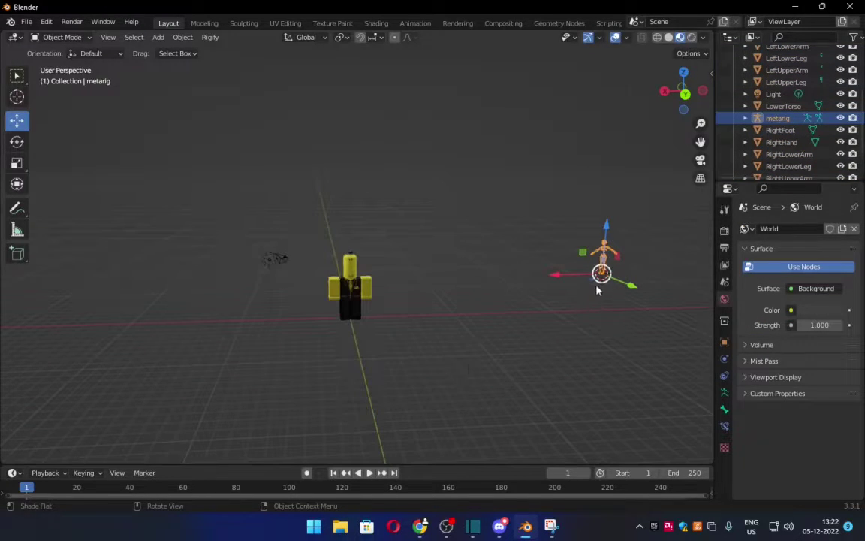
key(KP_1)
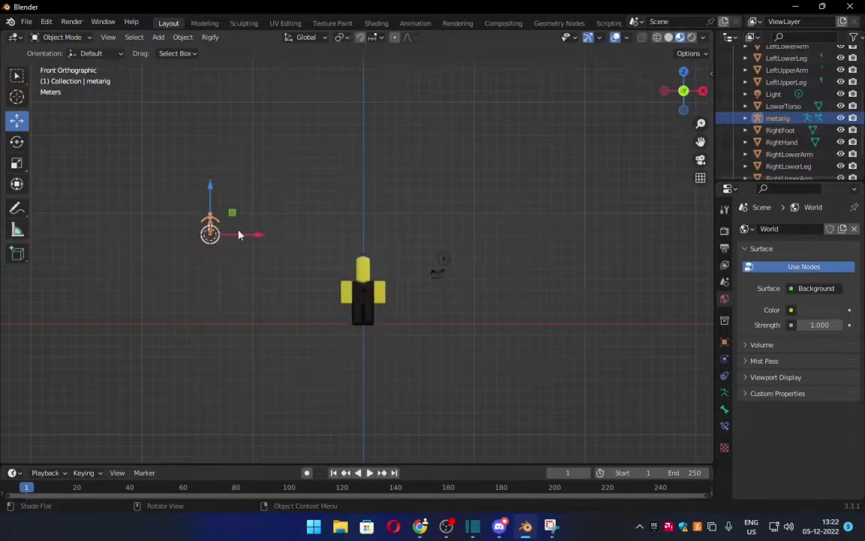
drag(239, 233, 393, 249)
Rotate the selected character parts 180 degrees so they face the front view
click(348, 315)
key(KP_3)
middle_drag(239, 217, 475, 290)
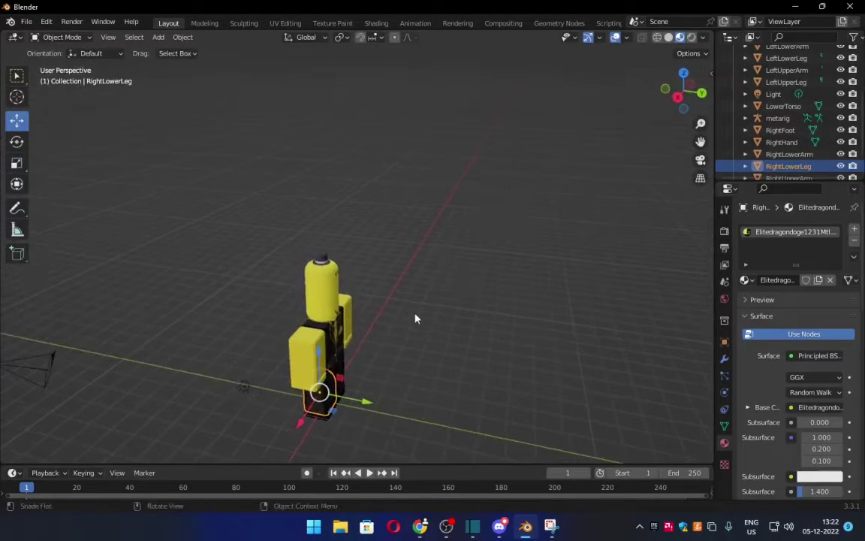
middle_drag(416, 318, 457, 295)
drag(297, 244, 406, 440)
key(KP_3)
text(r180)
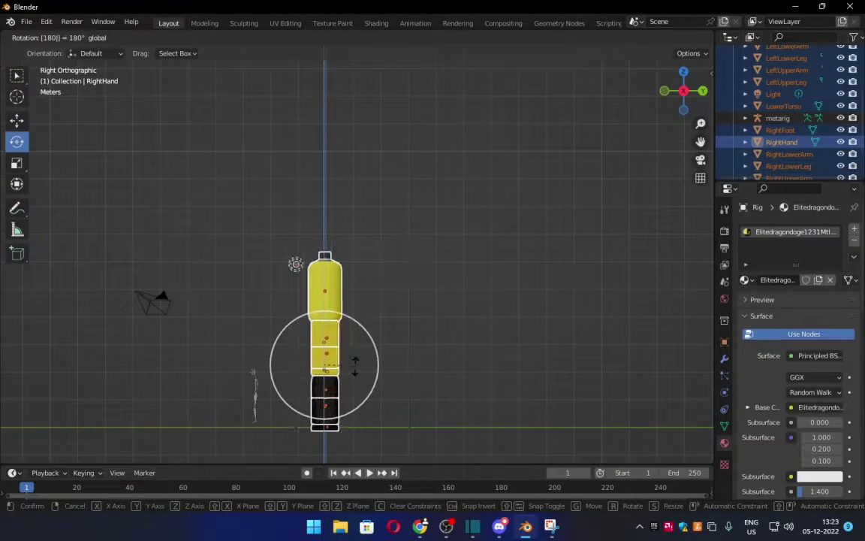
key(Return)
middle_drag(449, 310, 564, 329)
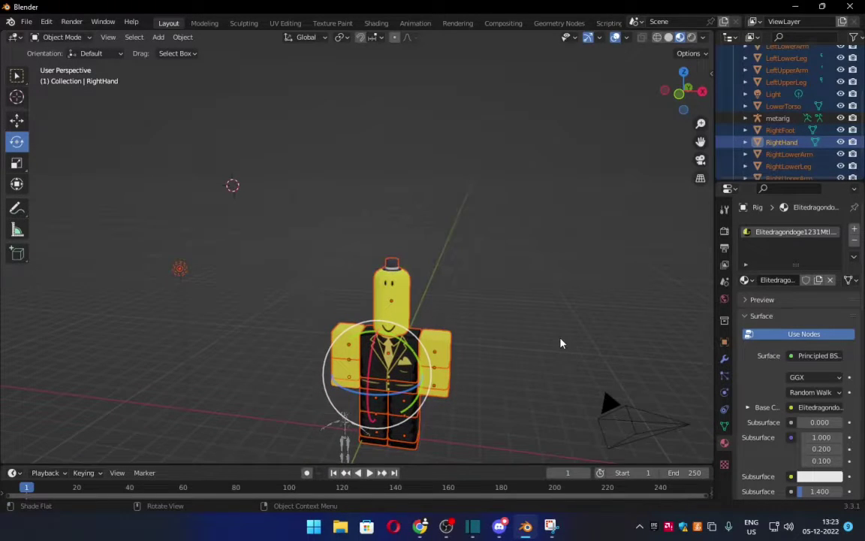
drag(396, 392, 368, 396)
Move the metarig into the torso using front and side views, then reselect all body parts
key(KP_3)
key(KP_1)
key(shift+space)
key(g)
middle_drag(437, 406, 438, 413)
key(KP_3)
drag(281, 245, 407, 460)
Select the metarig alone and, in side view, slide it along Y into the character's body
key(KP_1)
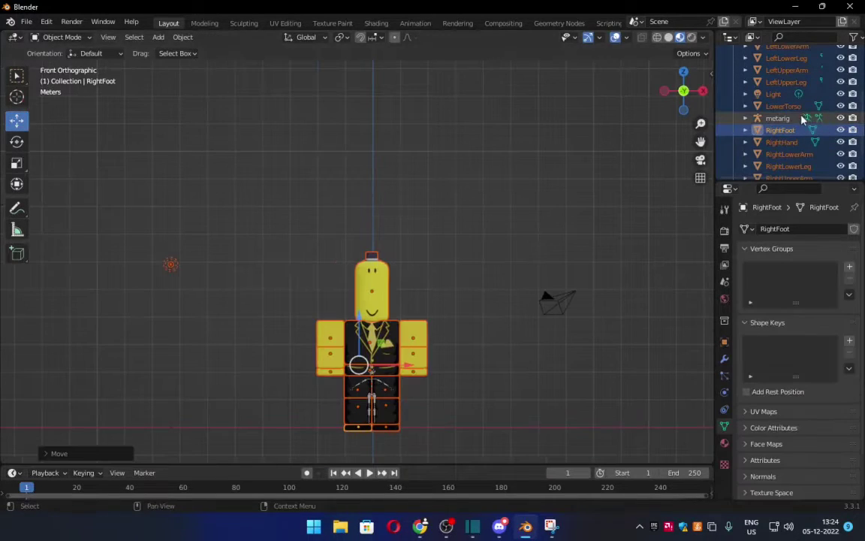
click(800, 117)
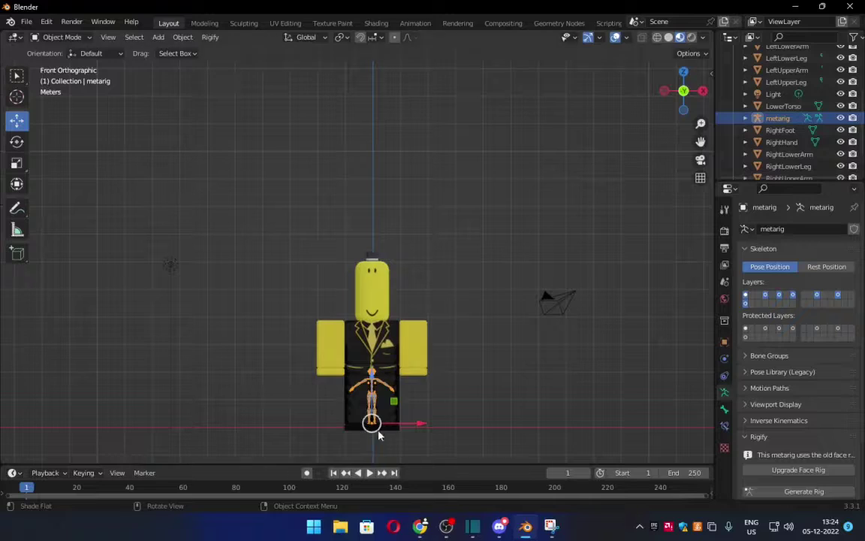
scroll(354, 389, up, 3)
key(KP_3)
scroll(393, 435, down, 3)
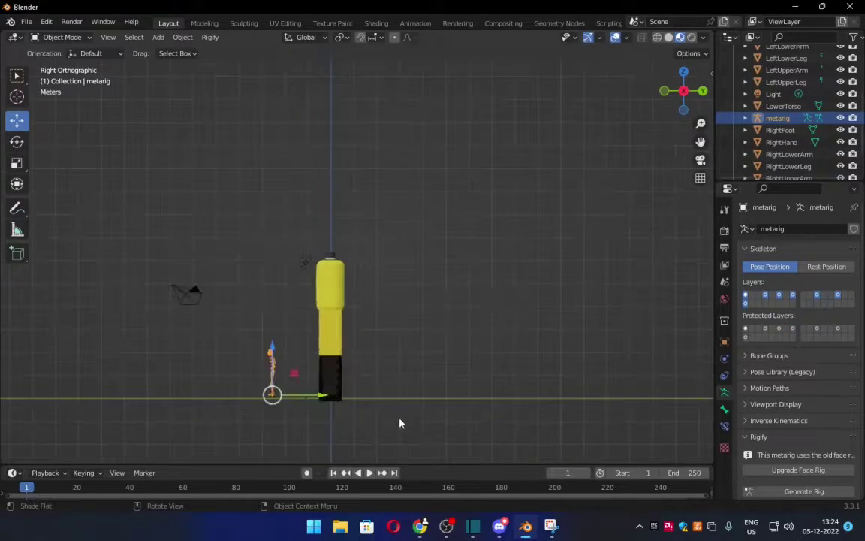
drag(317, 401, 365, 404)
In front view, scale the metarig up so it spans the character's legs, torso and head
key(KP_1)
scroll(427, 406, up, 5)
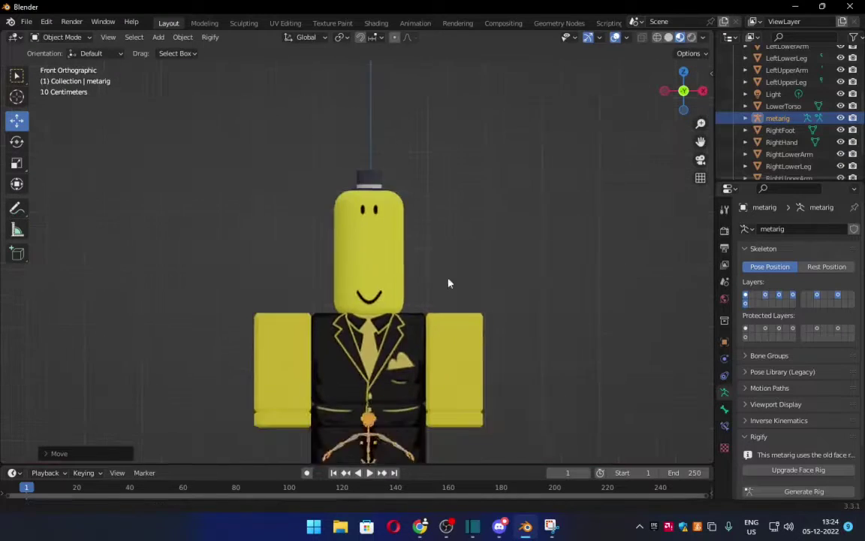
shift+middle_drag(449, 196, 450, 205)
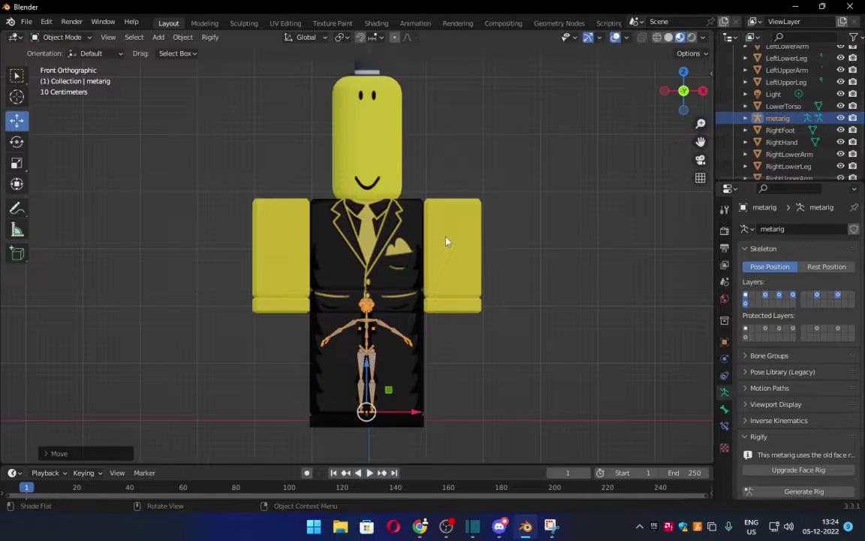
key(s)
click(512, 443)
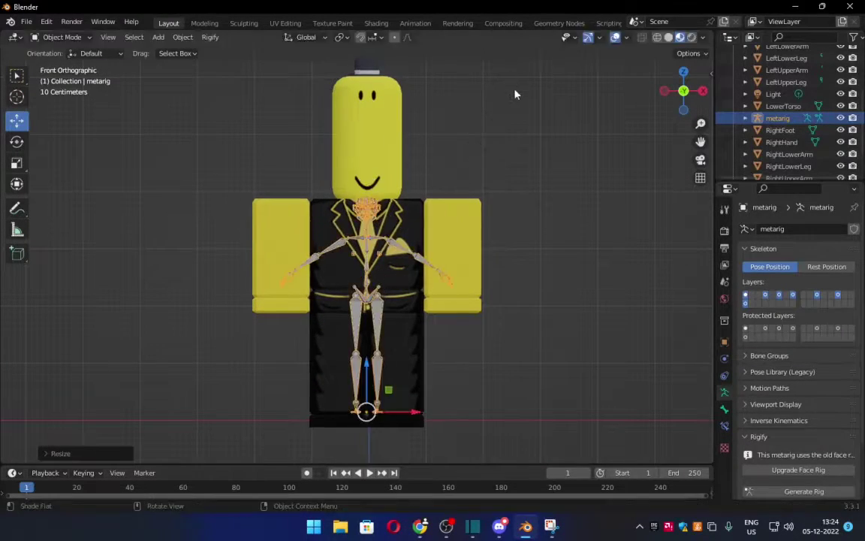
scroll(467, 126, down, 3)
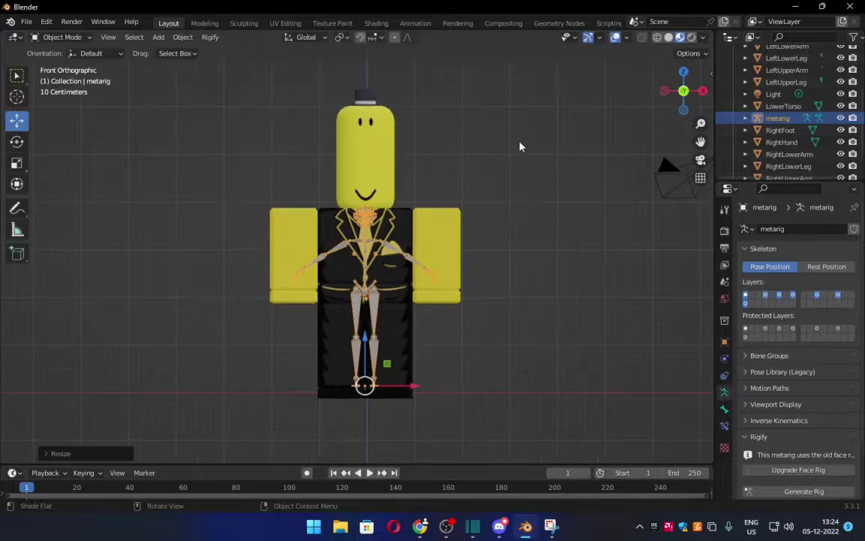
click(435, 177)
Compare Solid and Wireframe shading to see the bones through the meshes, ending in Solid
scroll(440, 226, up, 1)
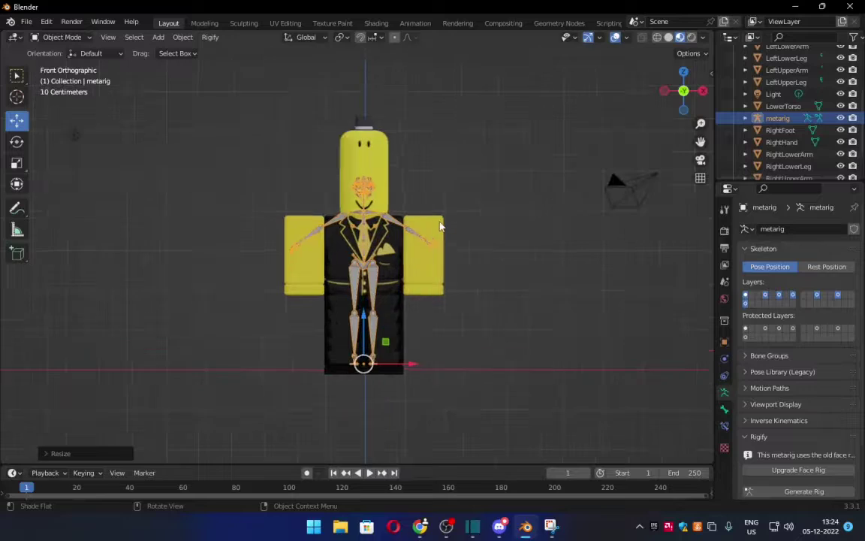
click(640, 39)
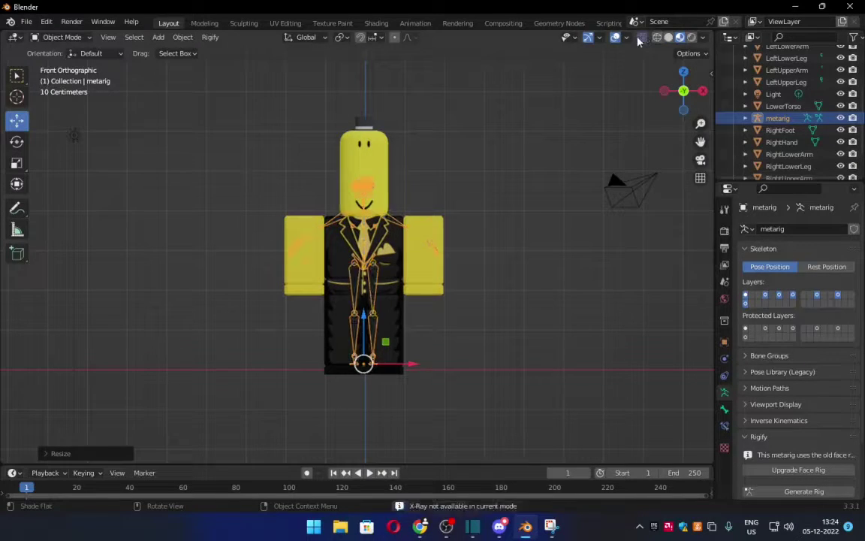
click(669, 37)
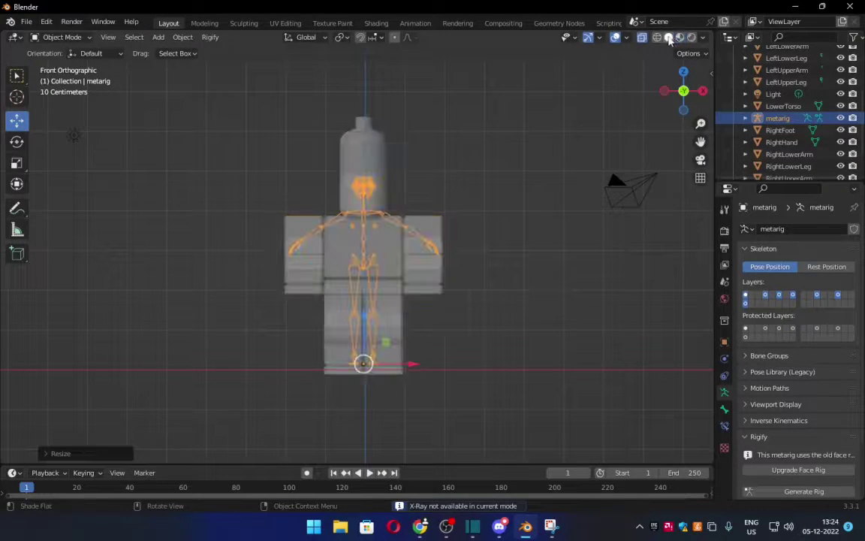
click(656, 38)
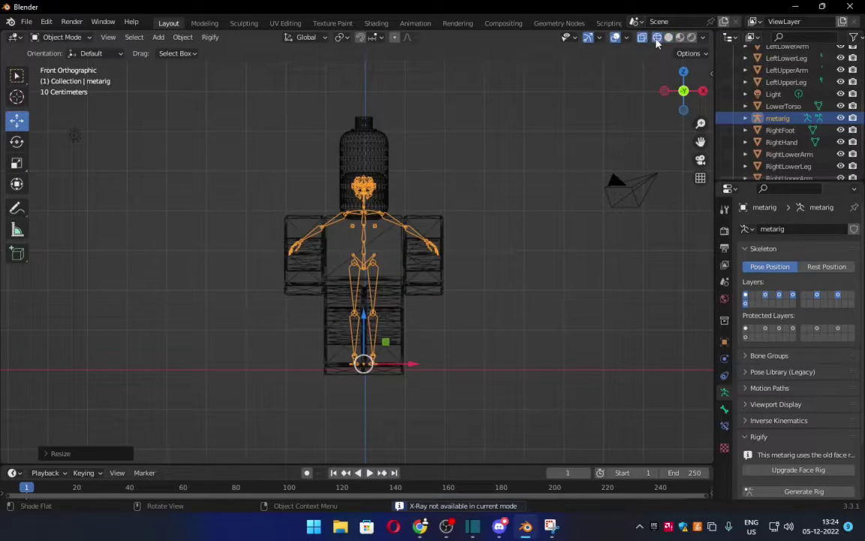
click(668, 38)
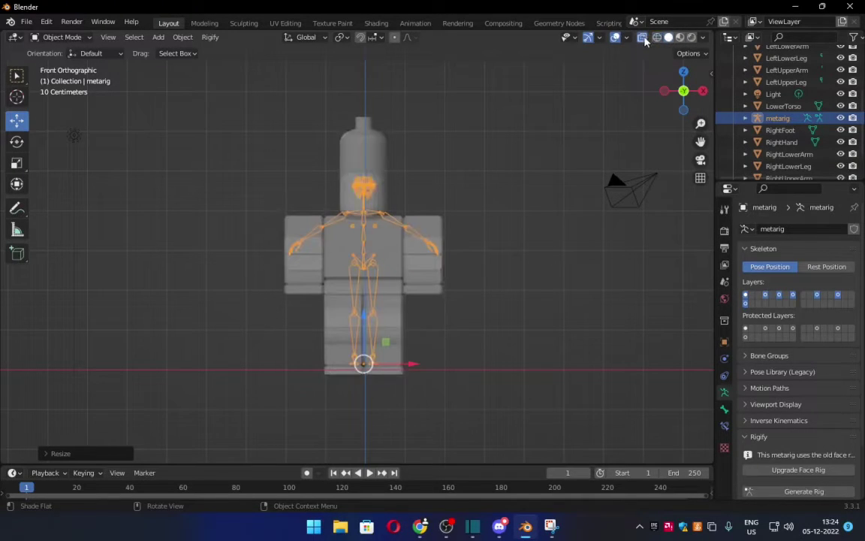
Enter Edit Mode on the metarig, deselect all bones, and return to Material Preview shading
key(Tab)
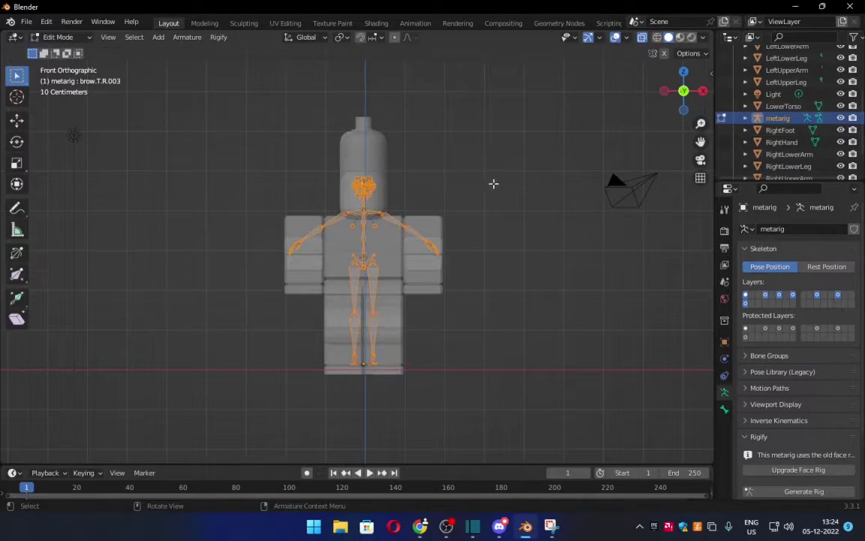
middle_drag(493, 183, 506, 238)
click(458, 251)
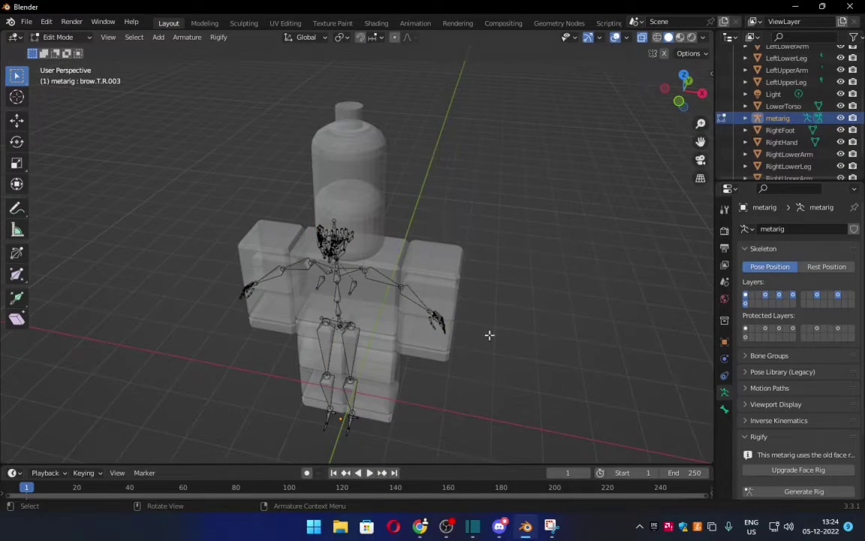
middle_drag(491, 331, 513, 301)
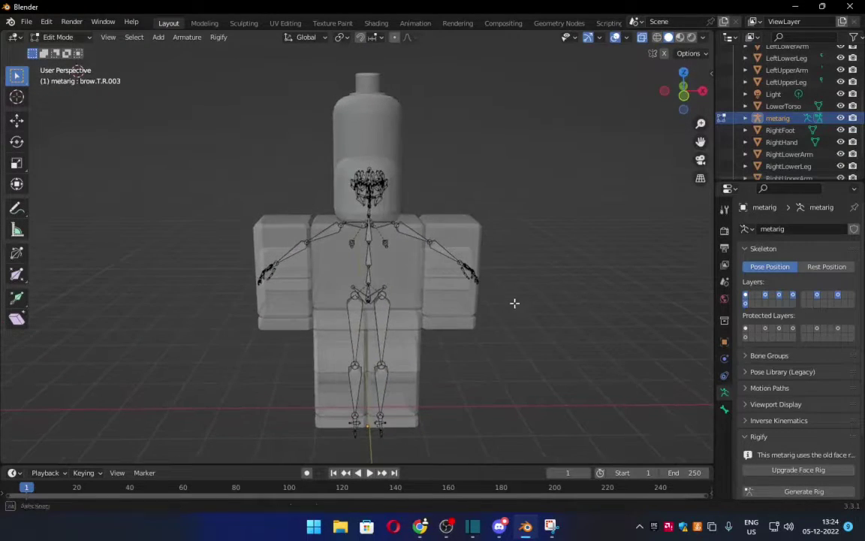
click(680, 38)
middle_drag(521, 241, 445, 282)
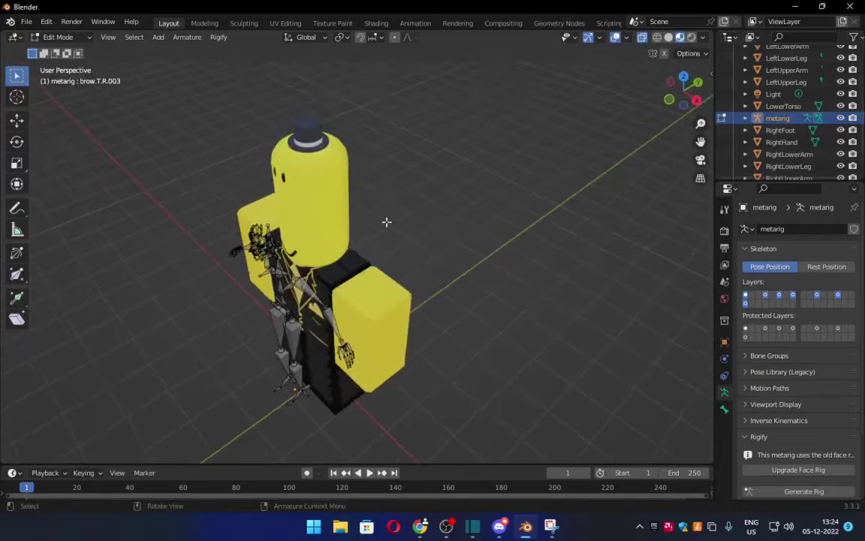
middle_drag(388, 220, 273, 227)
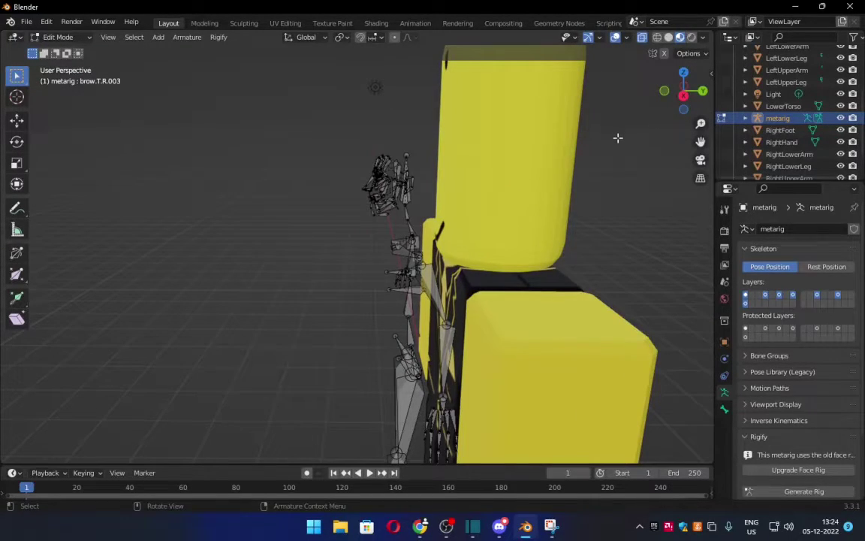
Enable X-Axis Mirror in the sidebar's Tool options so bone edits apply to both sides
key(n)
click(707, 100)
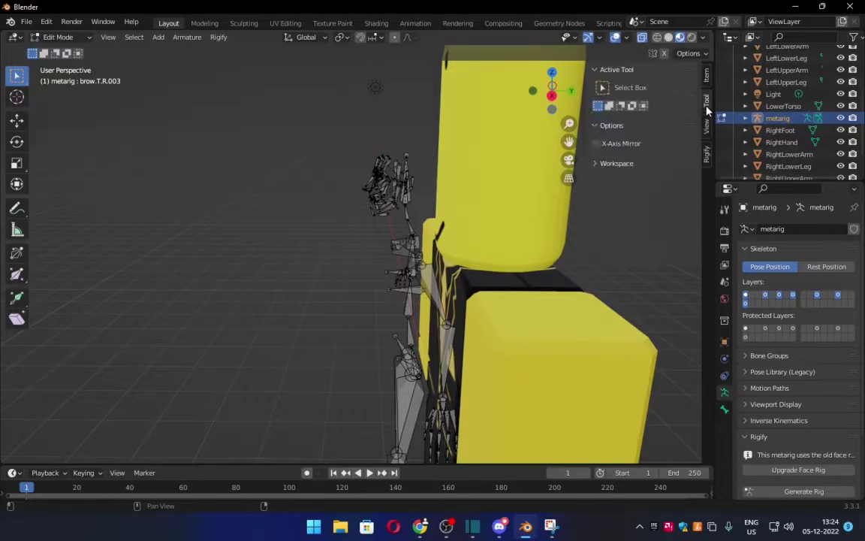
click(599, 145)
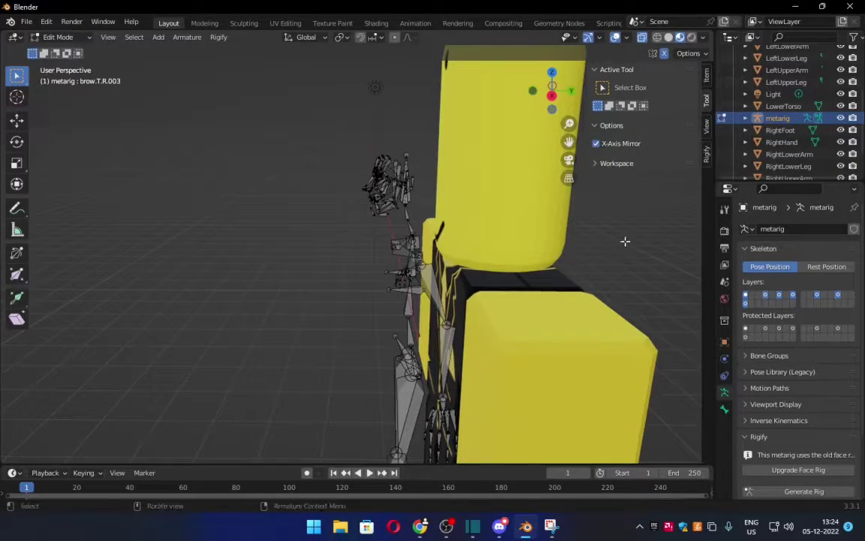
middle_drag(566, 254, 516, 236)
scroll(516, 236, up, 4)
Delete the metarig's face bones and the leftover eye bone
shift+middle_drag(324, 223, 323, 263)
drag(318, 112, 407, 282)
right_click(319, 320)
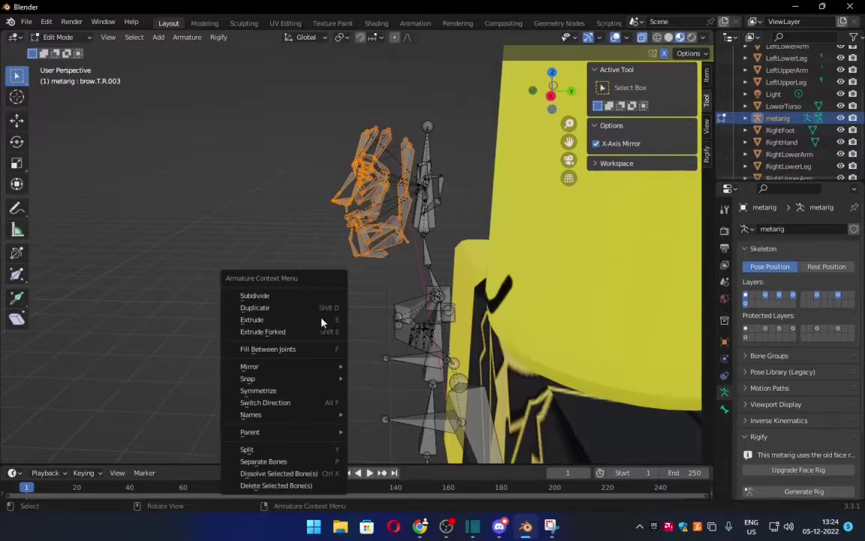
click(278, 485)
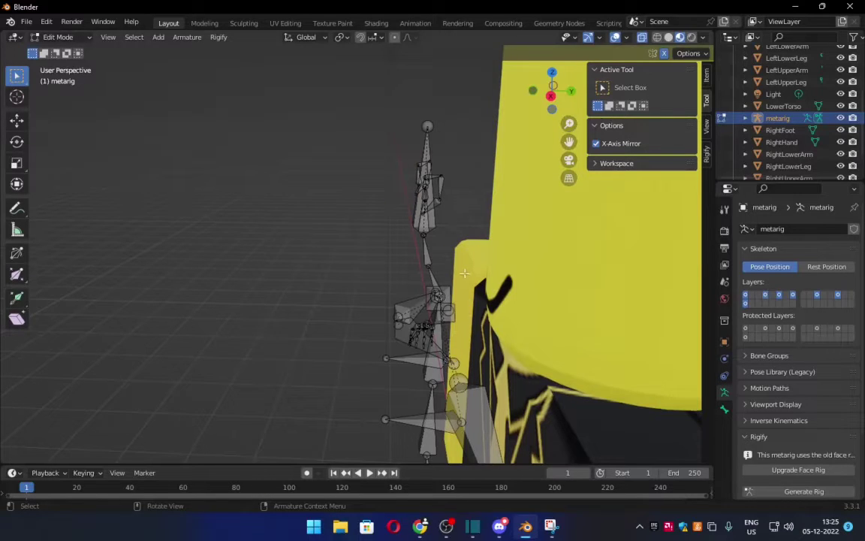
key(KP_1)
shift+middle_drag(538, 177, 423, 163)
scroll(458, 172, up, 2)
click(440, 203)
right_click(447, 276)
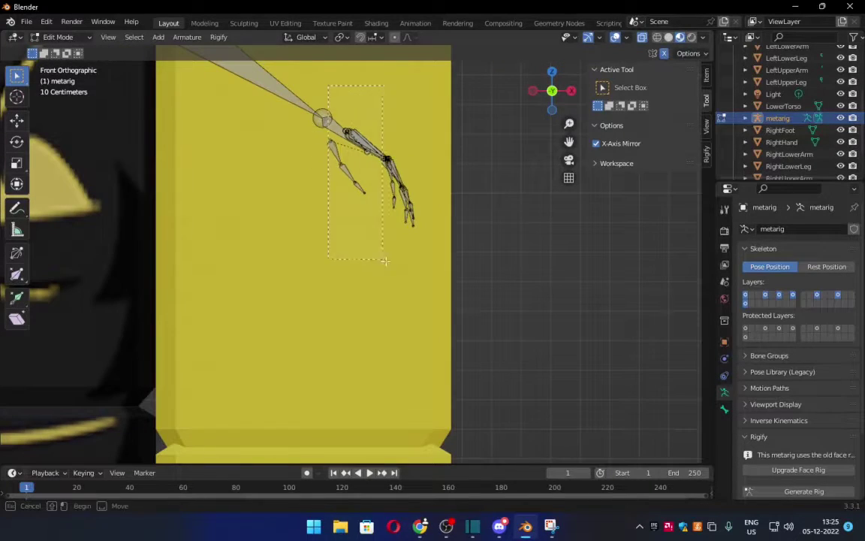
Delete the left hand's finger bones
drag(385, 261, 385, 261)
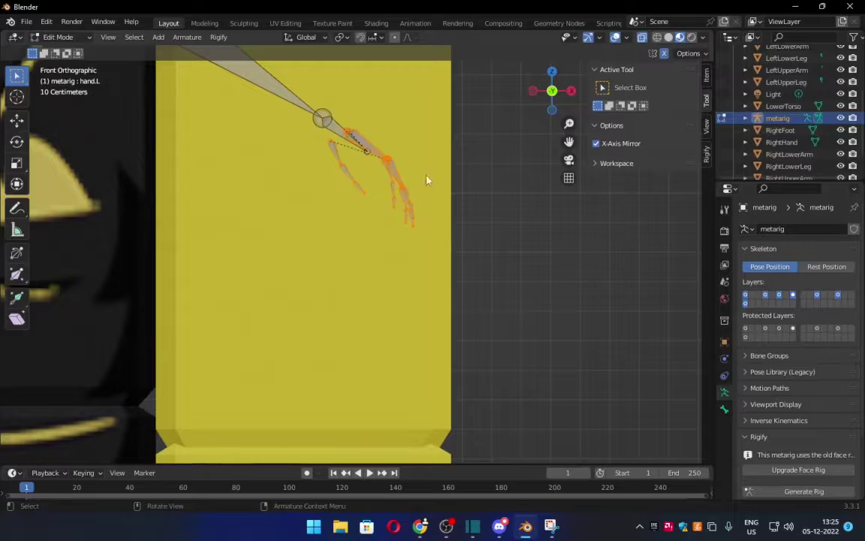
right_click(380, 234)
click(410, 237)
click(410, 237)
Delete the extra hip bone from the rig
shift+middle_drag(408, 236, 12, 214)
click(299, 209)
right_click(368, 239)
click(406, 244)
click(406, 244)
scroll(327, 173, down, 5)
Dissolve spine.002 so one longer torso bone runs between neck and hips, then check the legs
click(327, 174)
right_click(297, 236)
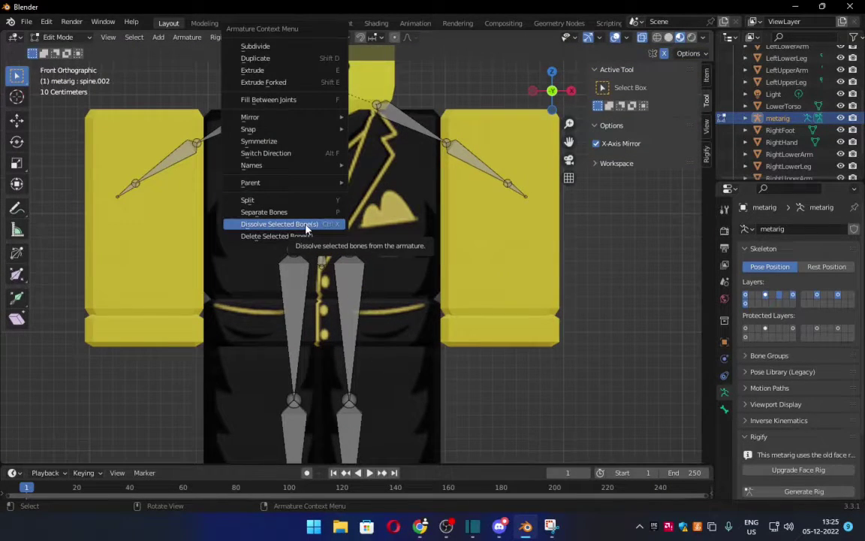
click(306, 224)
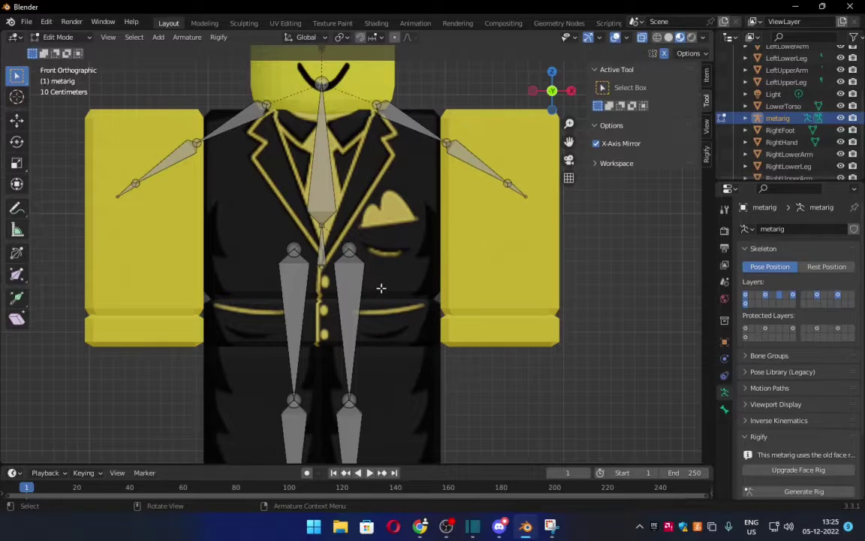
scroll(381, 287, down, 4)
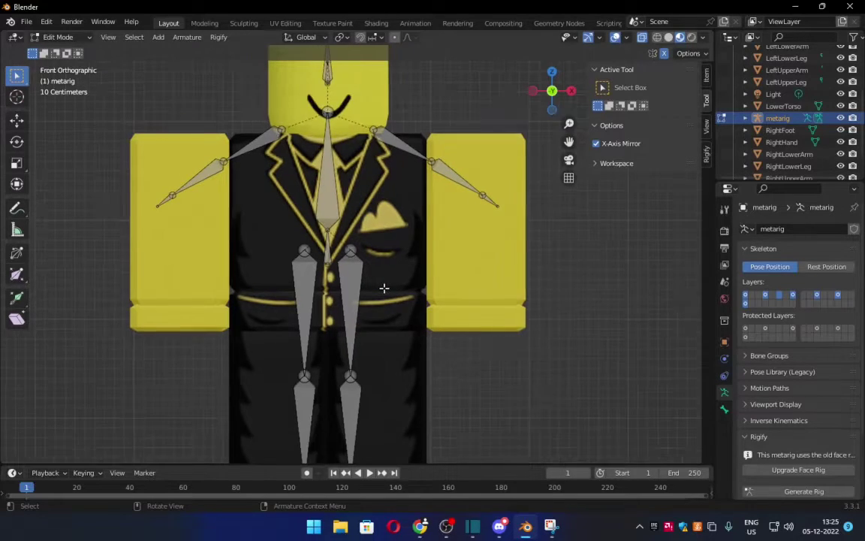
key(KP_3)
scroll(479, 377, up, 5)
key(KP_1)
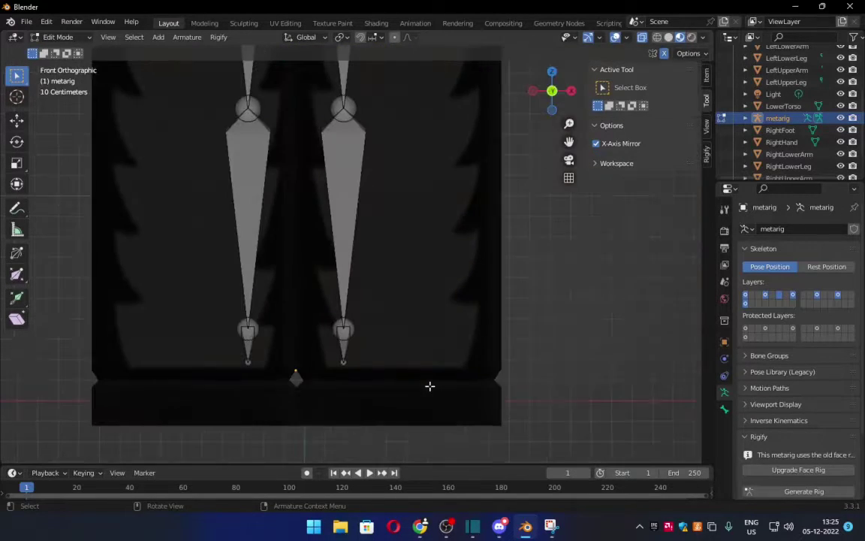
scroll(430, 386, down, 6)
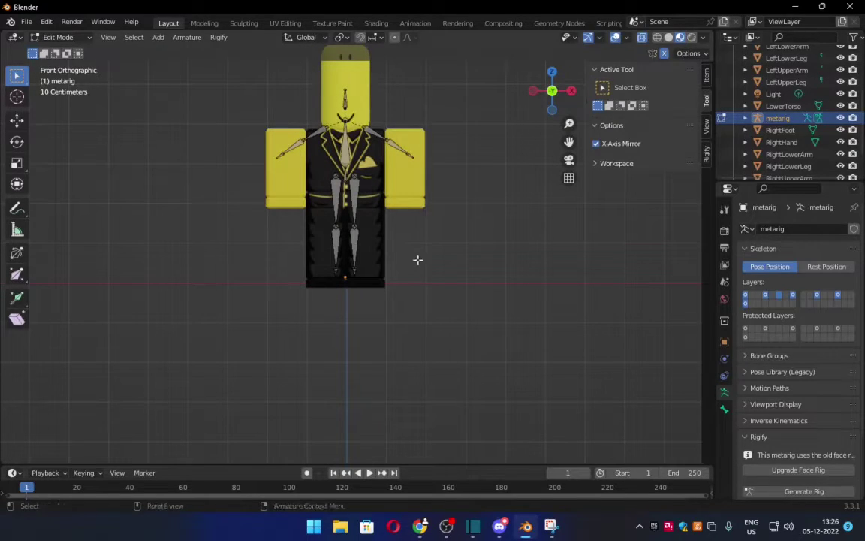
shift+middle_drag(417, 259, 409, 346)
scroll(410, 346, up, 2)
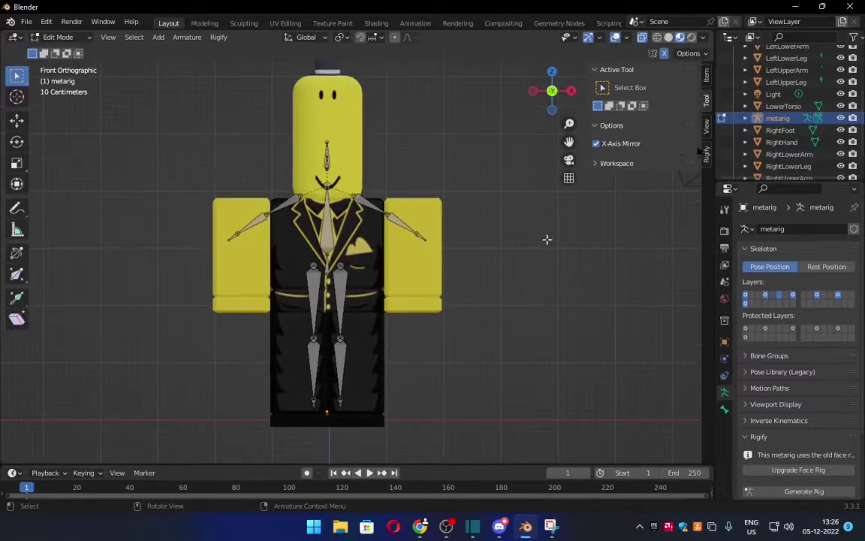
Try lowering the right upper arm bone with the Move tool, then undo the change
click(298, 197)
click(17, 120)
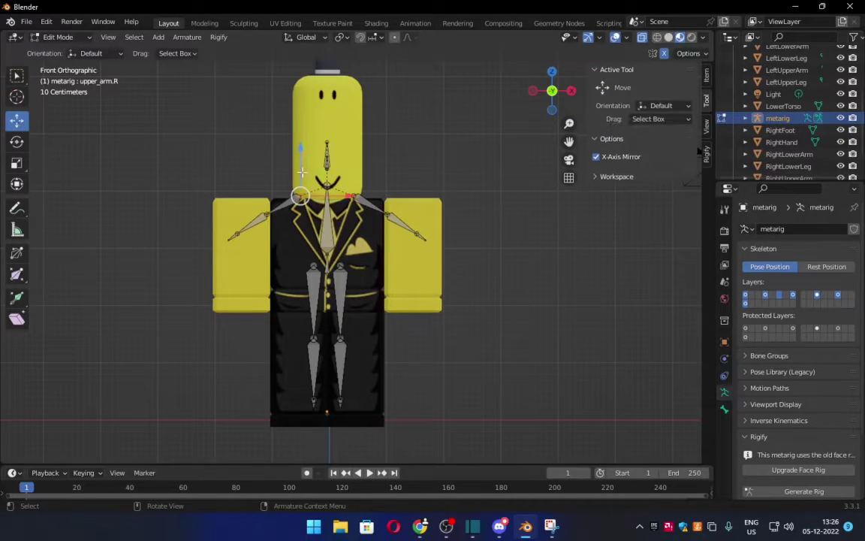
drag(299, 197, 299, 211)
key(ctrl+z)
In Right view, move all rig bones about 1.008 m along Y into the character's body
key(KP_3)
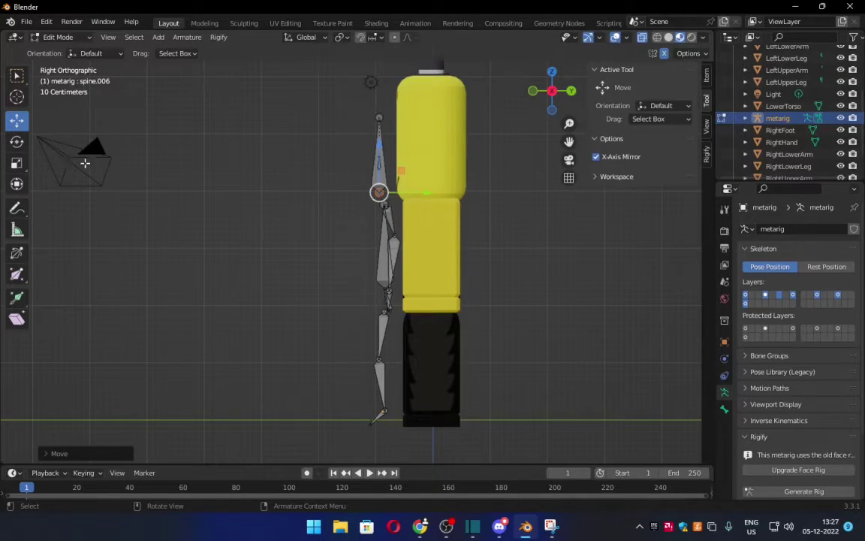
drag(347, 106, 452, 425)
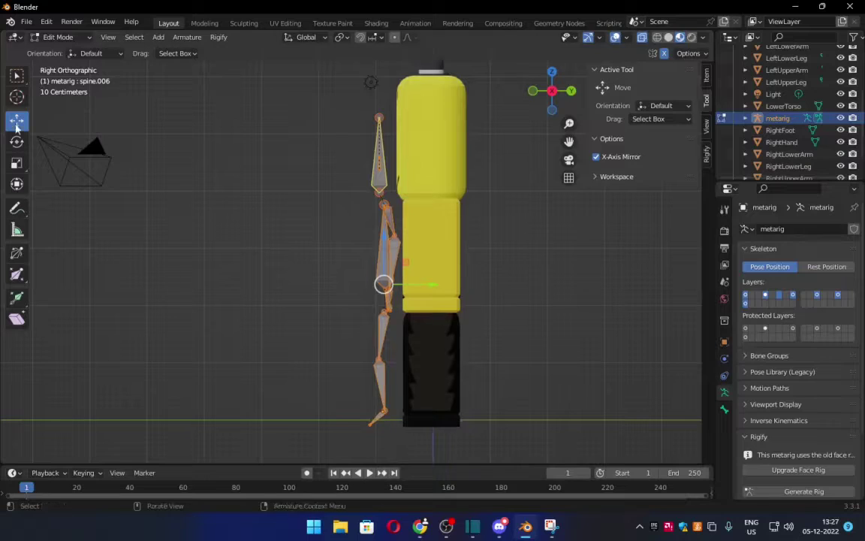
key(g)
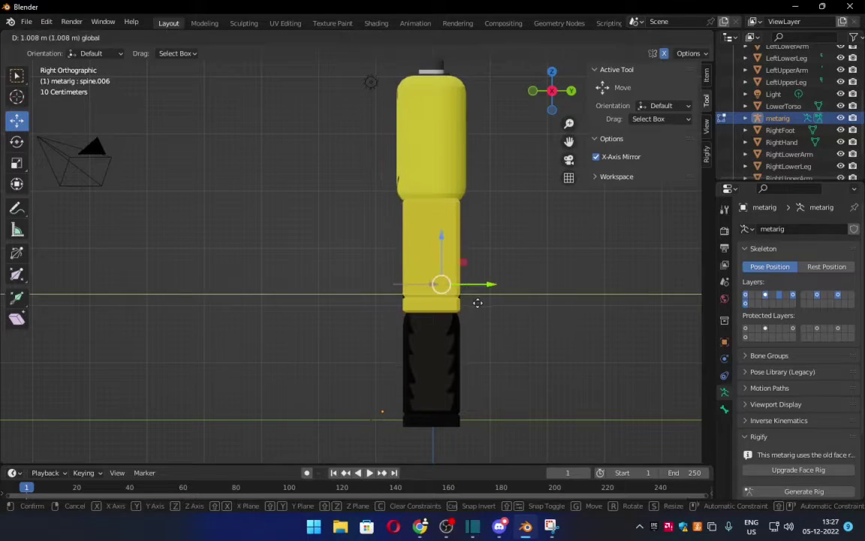
click(467, 307)
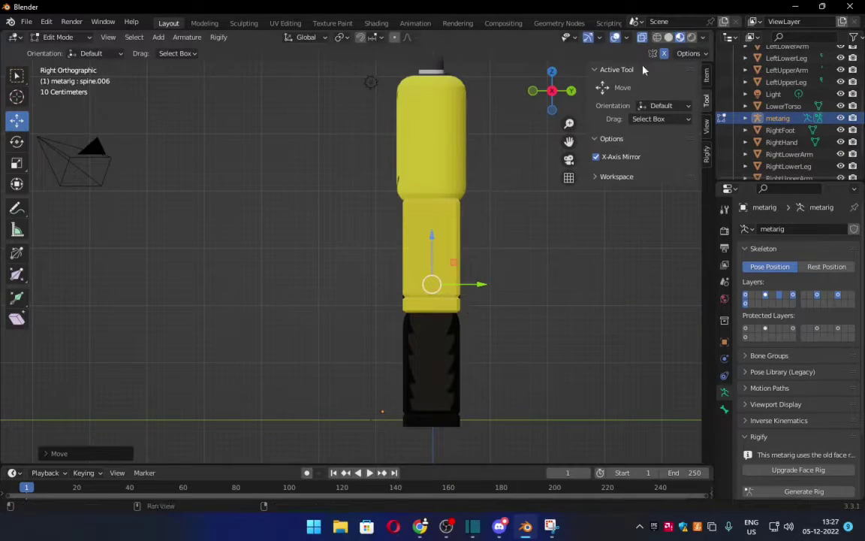
Turn on X-Ray and nudge the thigh.L knee about 0.097 m along Y into the leg
click(668, 37)
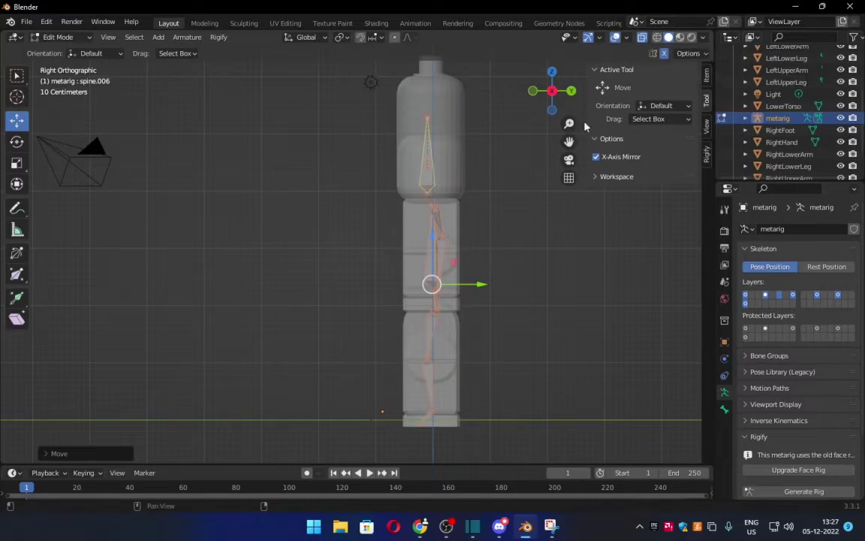
scroll(593, 289, up, 3)
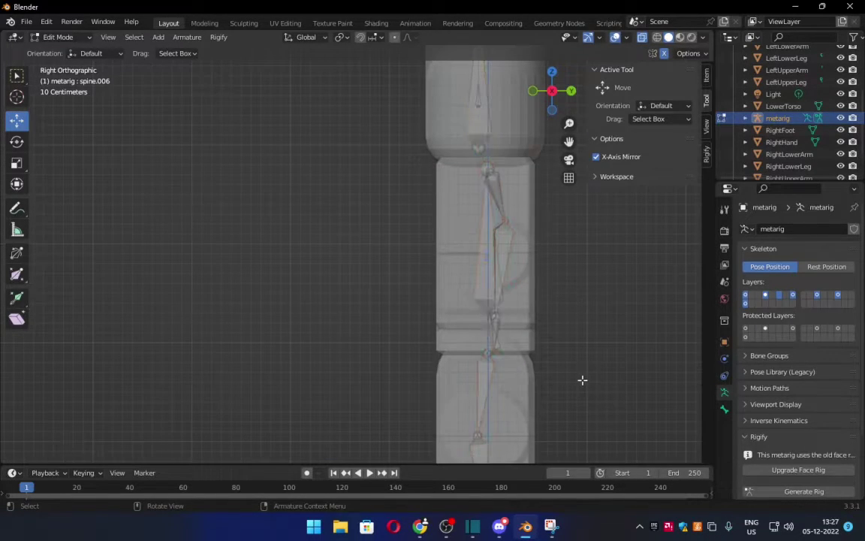
shift+middle_drag(583, 379, 519, 205)
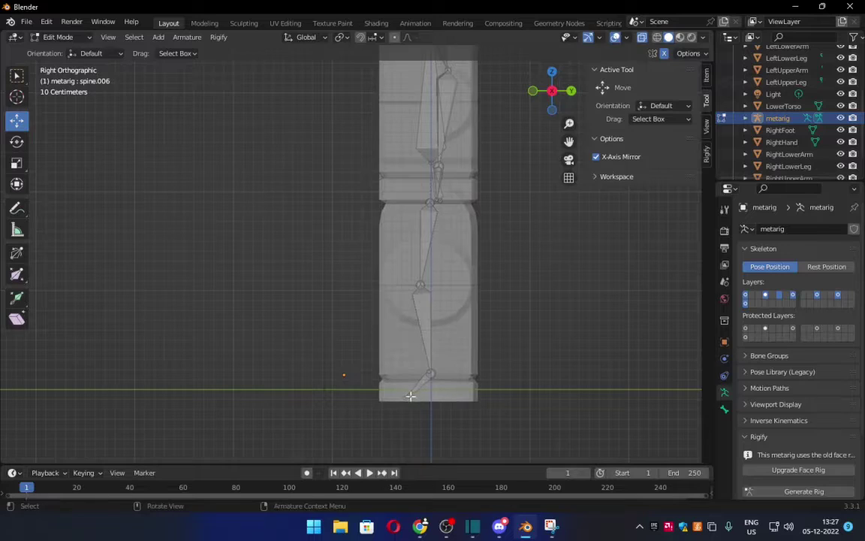
click(423, 281)
drag(469, 286, 473, 286)
click(469, 286)
Select the spine bone, orbit to a perspective view, and restore Material Preview shading
shift+middle_drag(503, 228, 334, 212)
click(334, 211)
scroll(497, 352, down, 3)
mouse_move(649, 362)
middle_down()
mouse_move(474, 307)
mouse_move(575, 327)
mouse_move(585, 305)
middle_up()
click(680, 37)
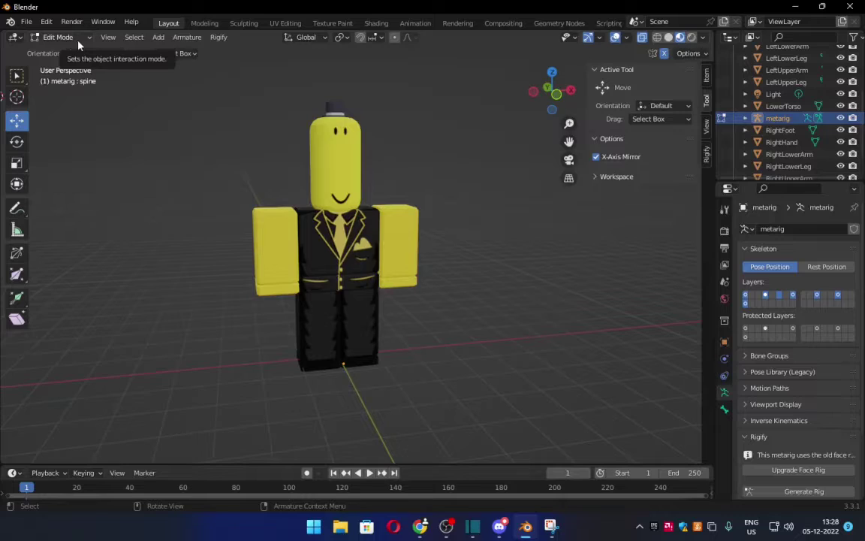
Switch the metarig from Edit Mode to Pose Mode, face it front-on and hide the sidebar
key(Tab)
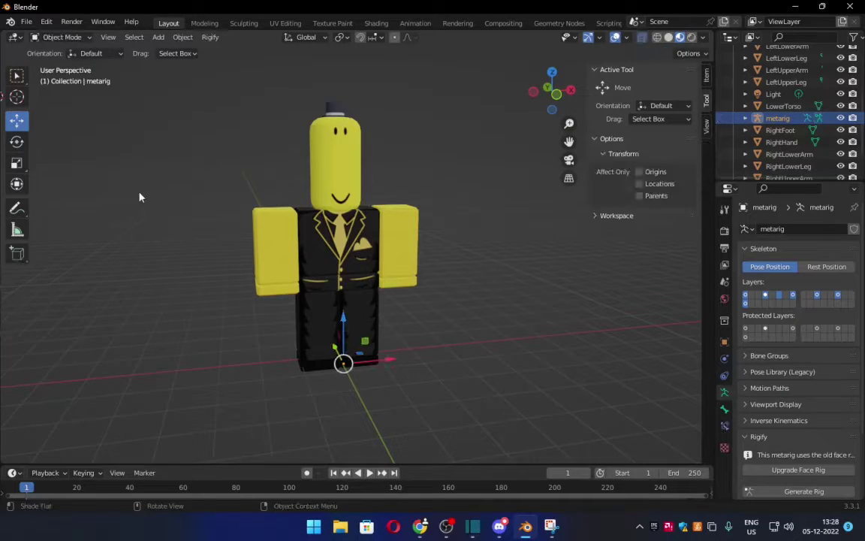
click(81, 39)
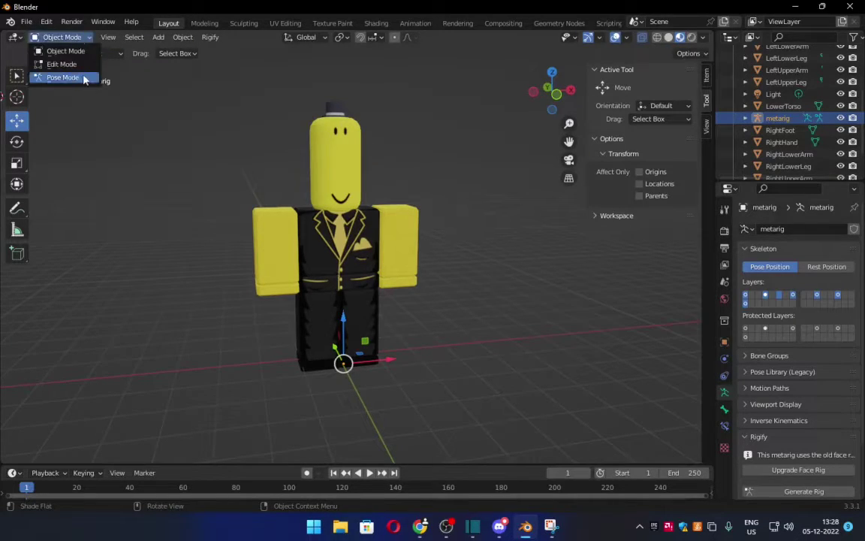
click(63, 77)
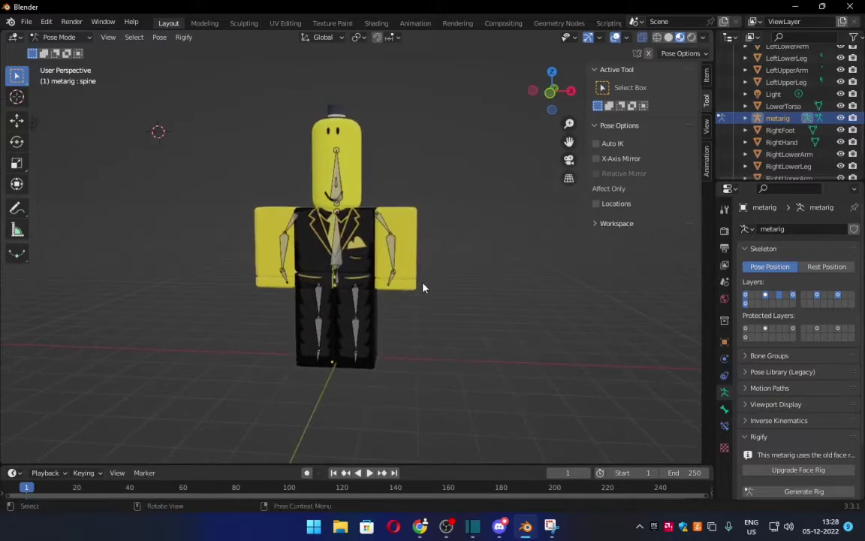
key(KP_1)
shift+middle_drag(440, 251, 490, 274)
key(n)
scroll(484, 342, up, 3)
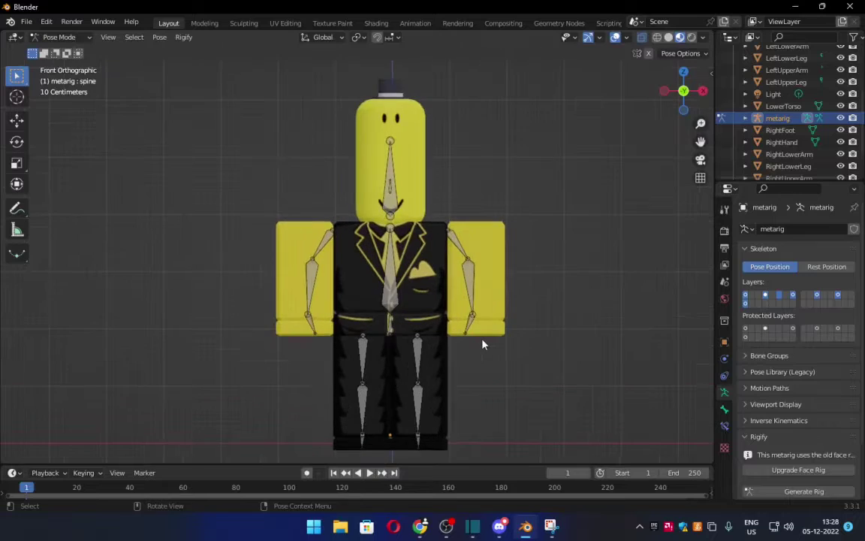
Bone-parent UpperTorso to the chest bone spine.001
scroll(485, 342, down, 1)
scroll(810, 120, down, 2)
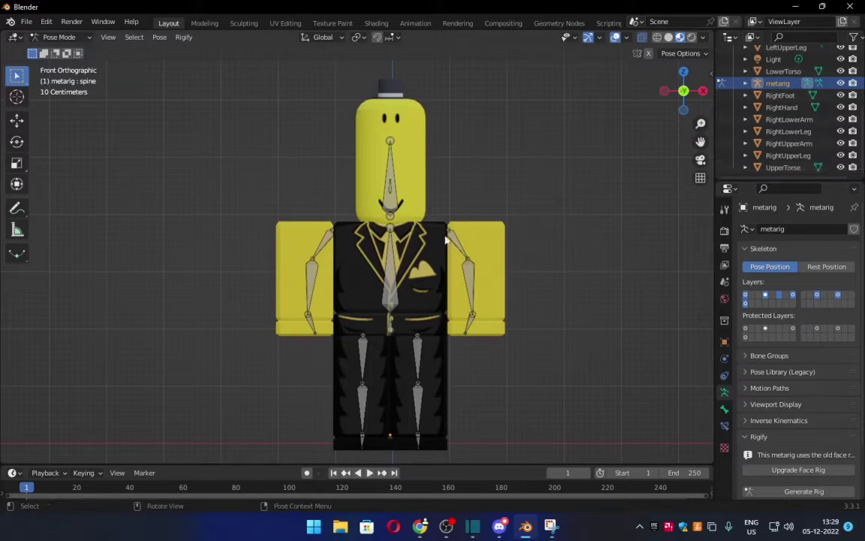
click(790, 167)
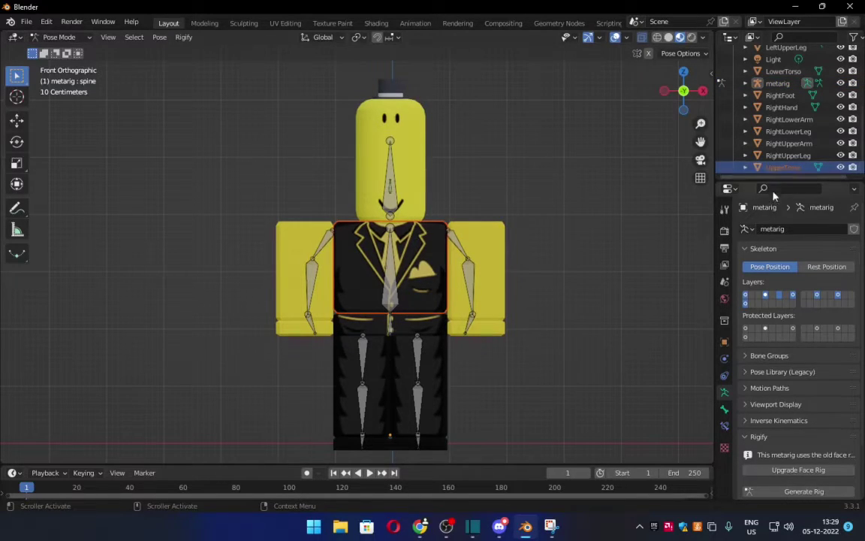
click(392, 294)
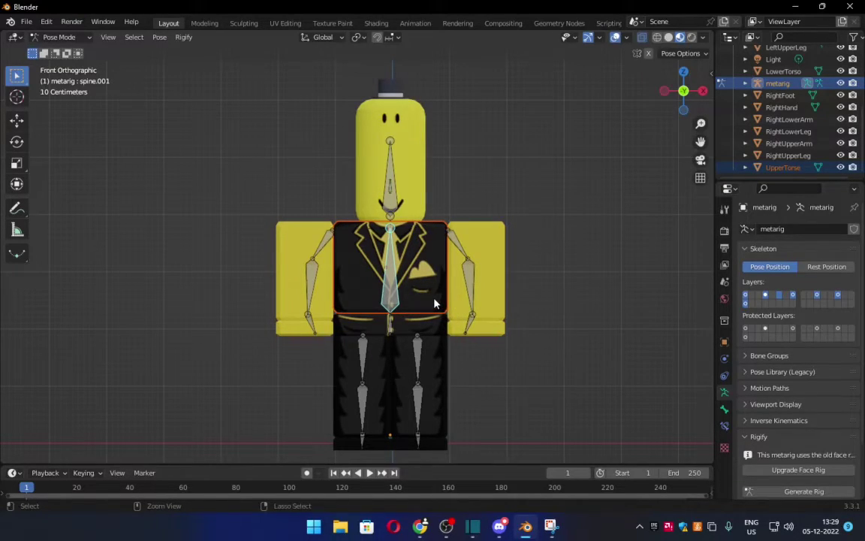
key(ctrl+p)
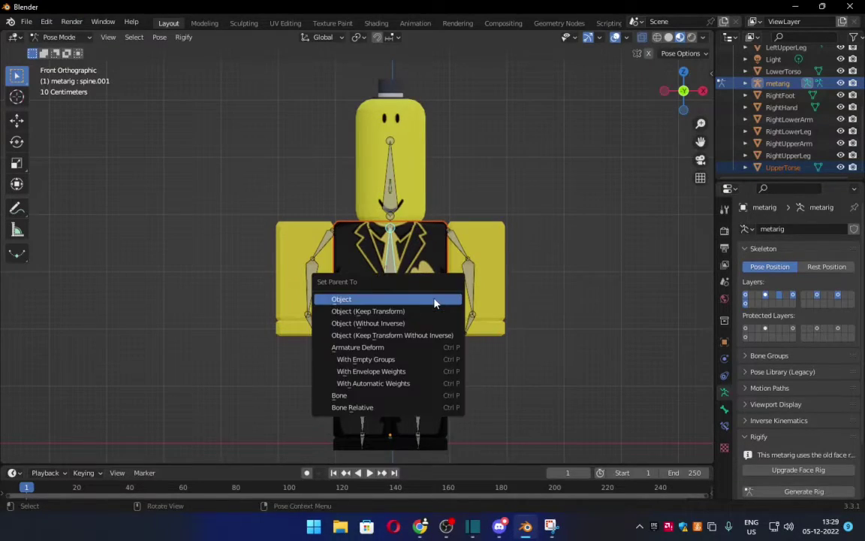
click(406, 395)
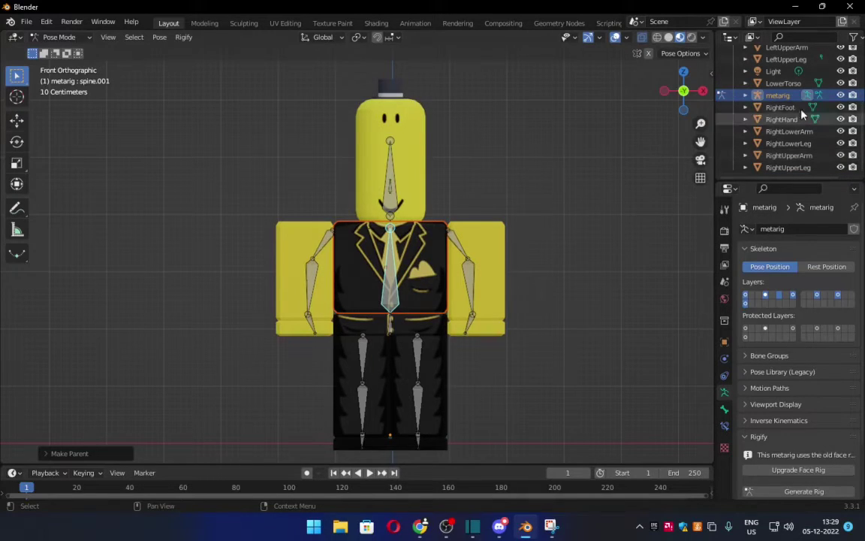
Bone-parent RightFoot to the foot.R bone
click(781, 106)
shift+click(365, 443)
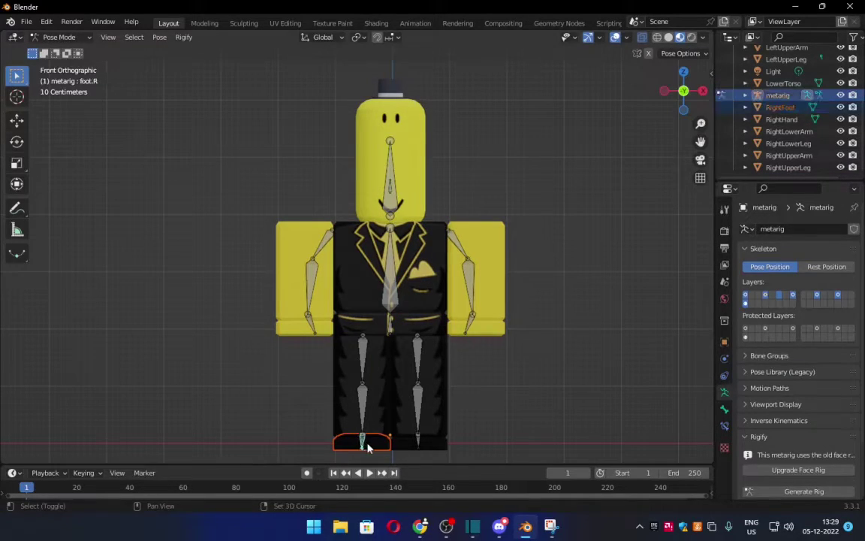
key(ctrl+p)
click(380, 434)
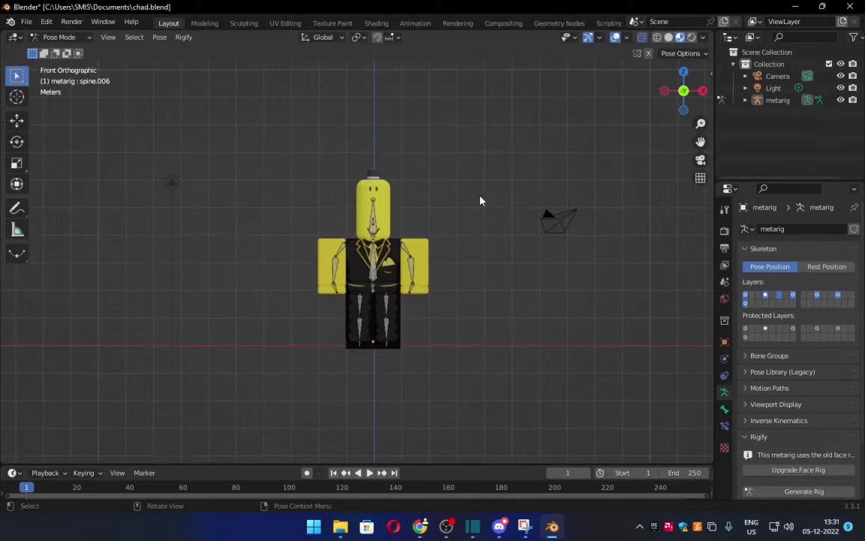
With the Rotate tool, swing and raise the right upper arm bone, then select spine.006
middle_drag(481, 199, 485, 225)
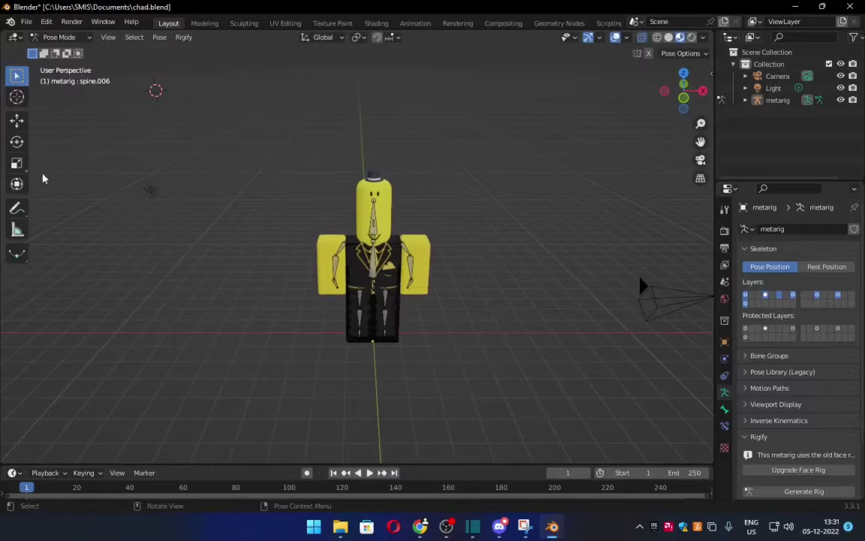
click(18, 142)
click(315, 224)
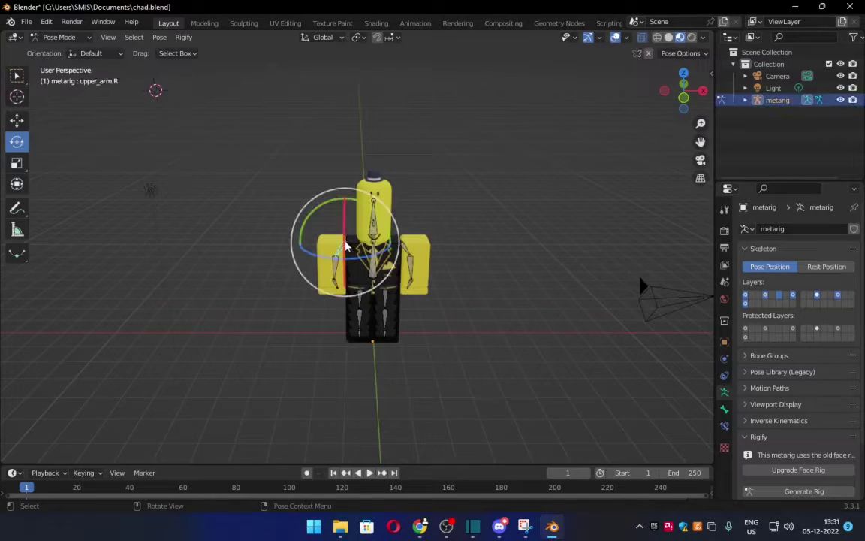
drag(375, 215, 92, 225)
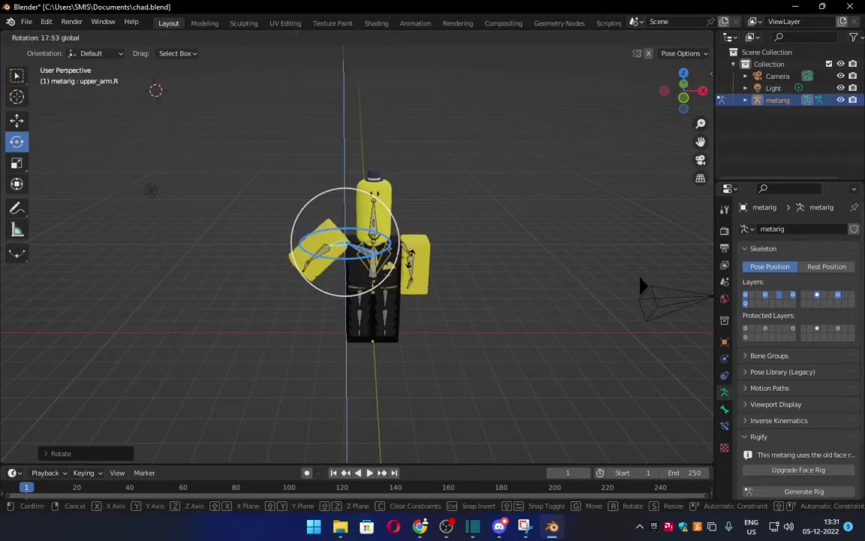
click(640, 285)
middle_drag(510, 274, 313, 181)
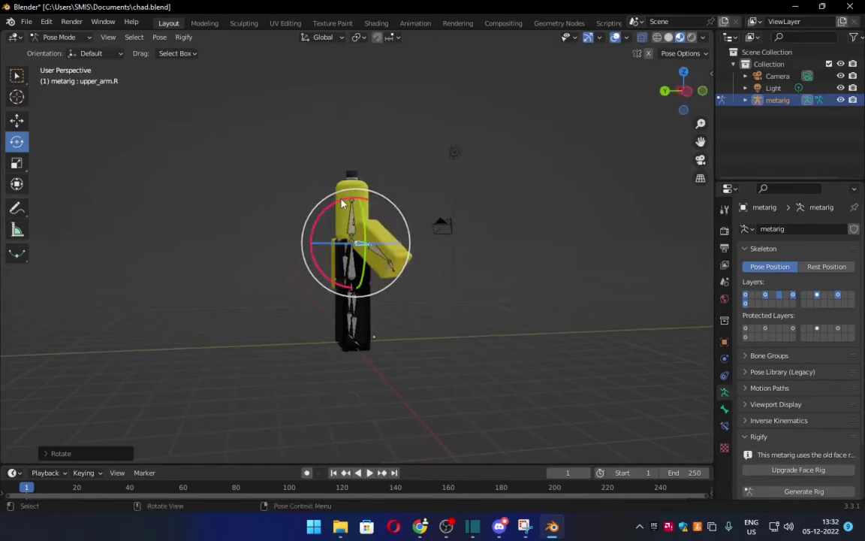
drag(342, 203, 299, 247)
click(428, 285)
scroll(428, 285, up, 5)
middle_drag(429, 285, 459, 255)
scroll(469, 266, down, 5)
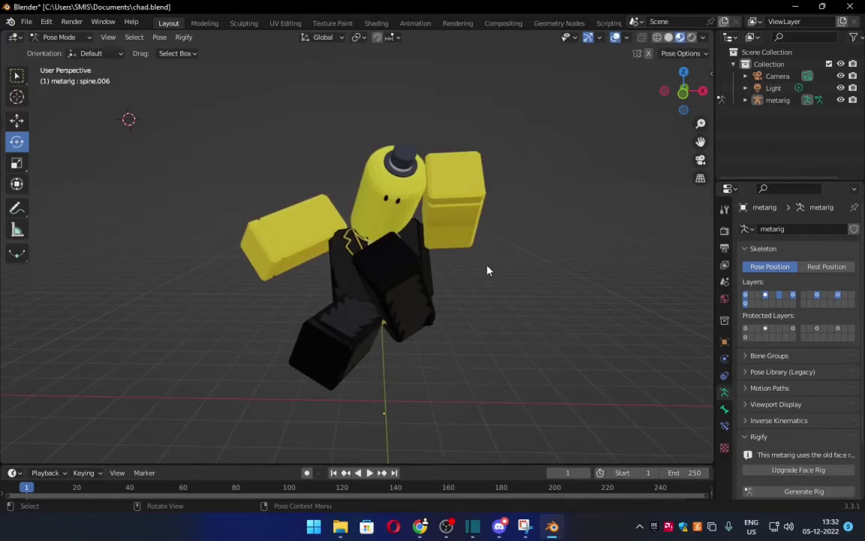